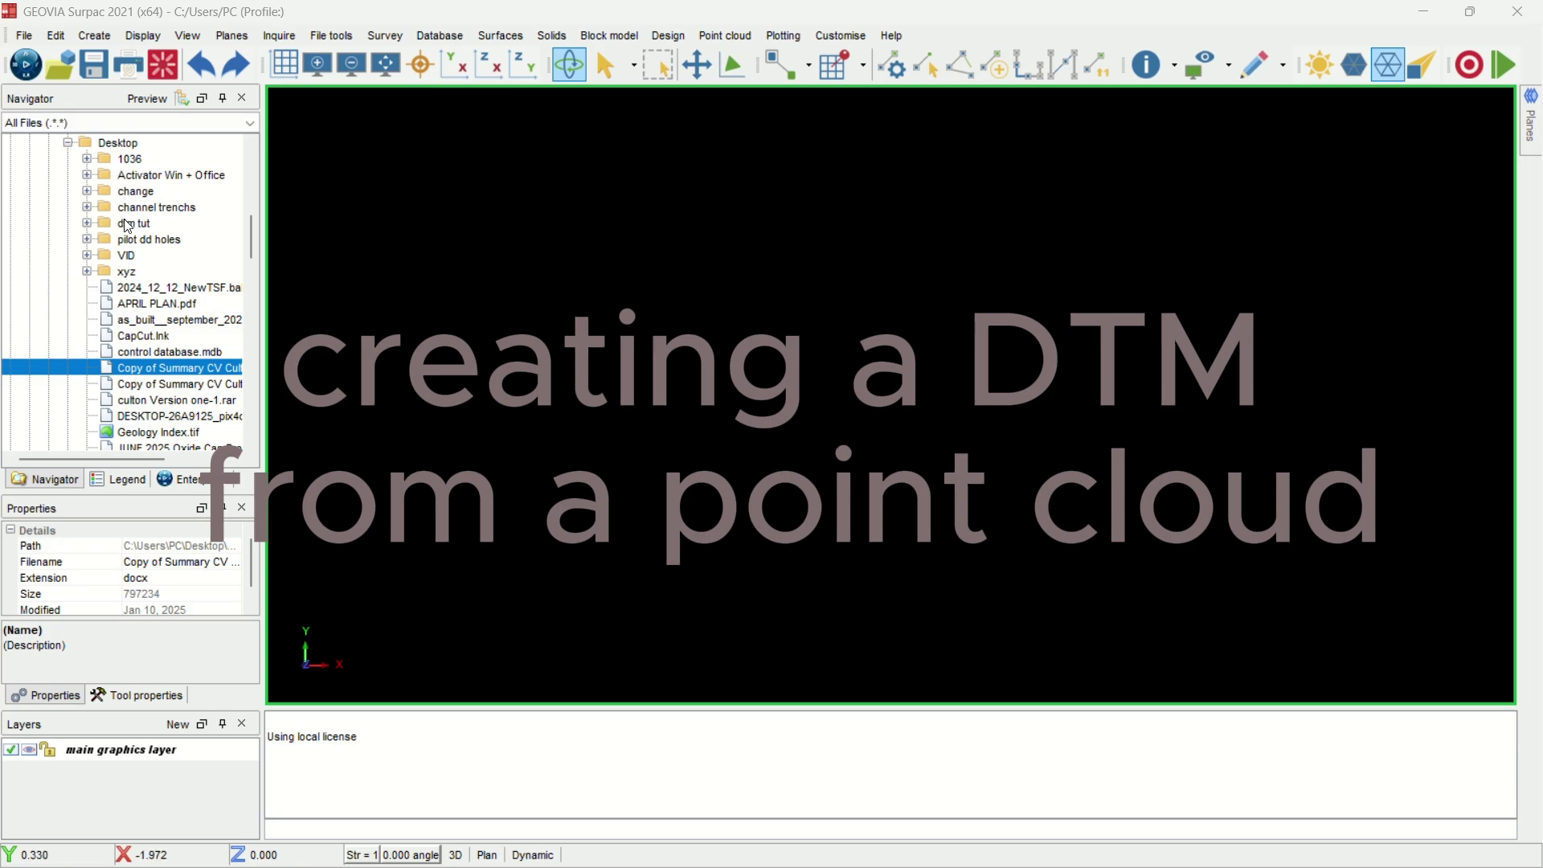
Set the dtm tut folder on the Desktop as the work directory.
{"action": "scroll", "coordinate": [127, 225], "scroll_direction": "up", "scroll_amount": 1}
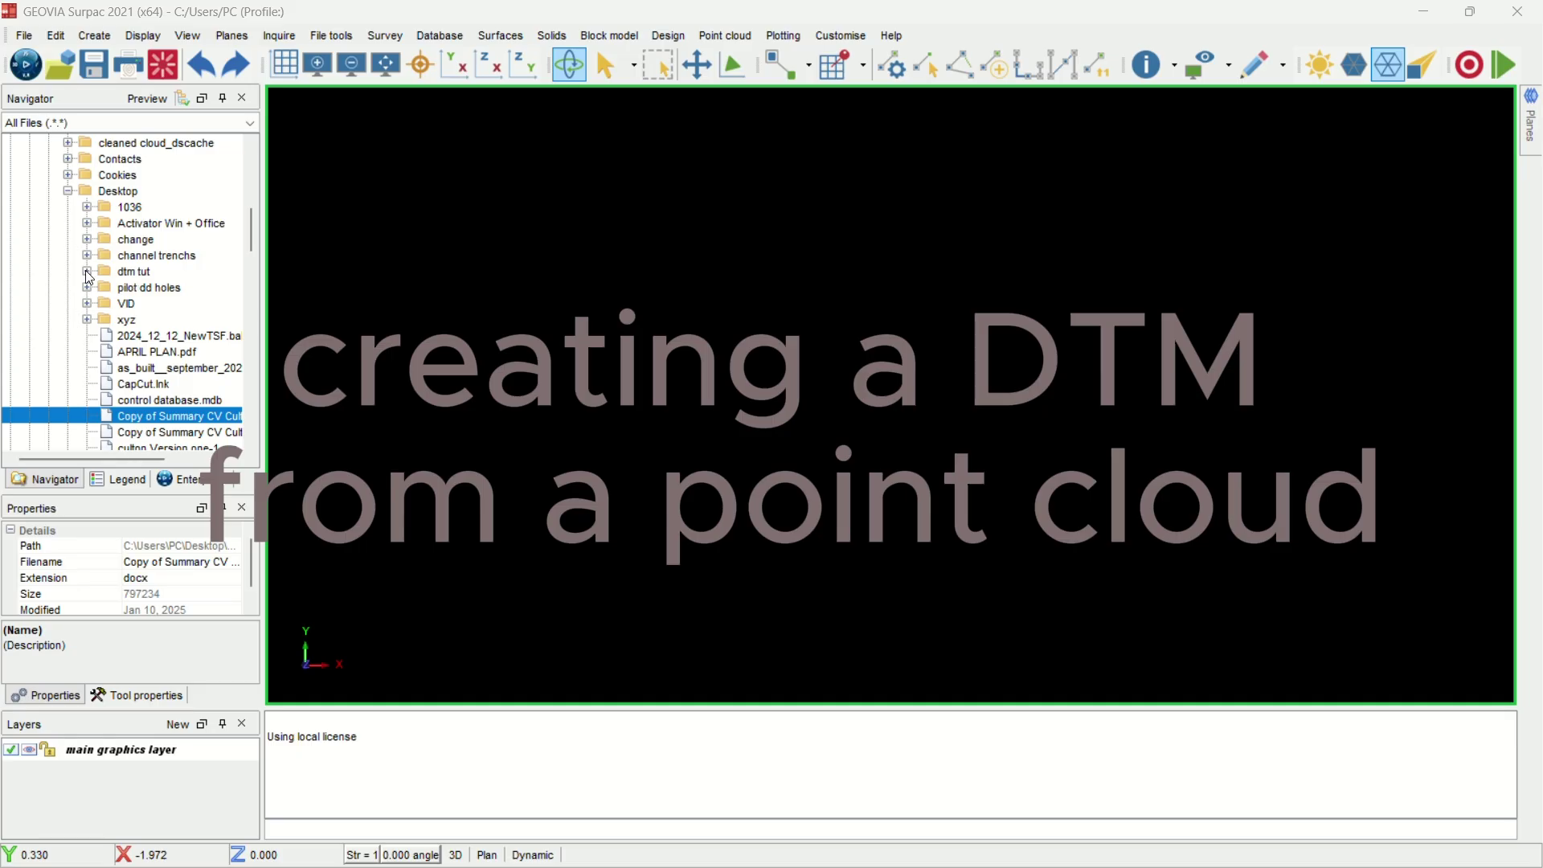
{"action": "double_click", "coordinate": [141, 273]}
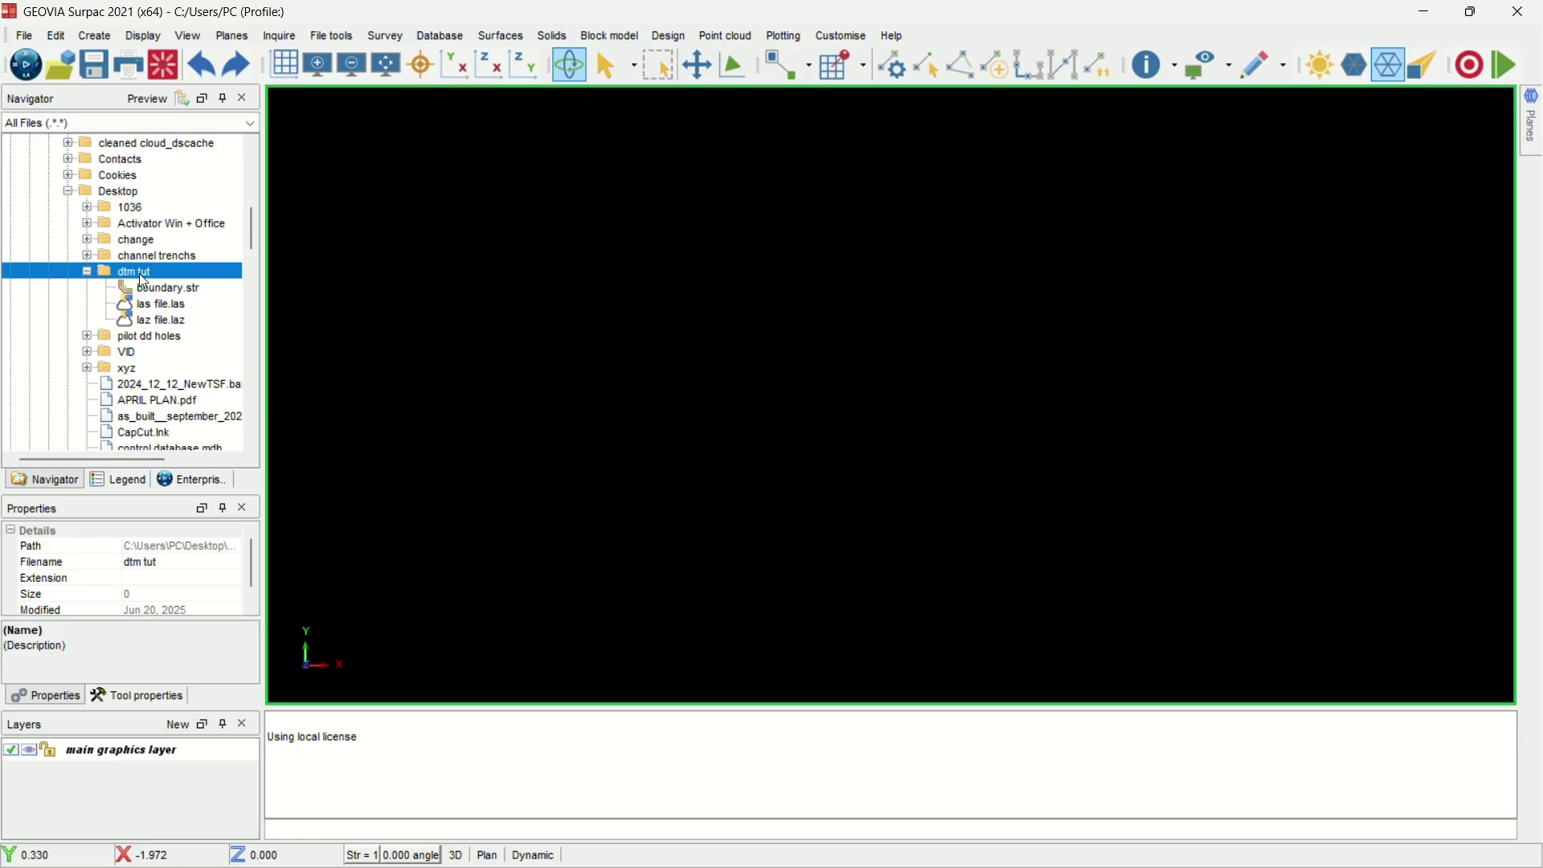
{"action": "right_click", "coordinate": [143, 280]}
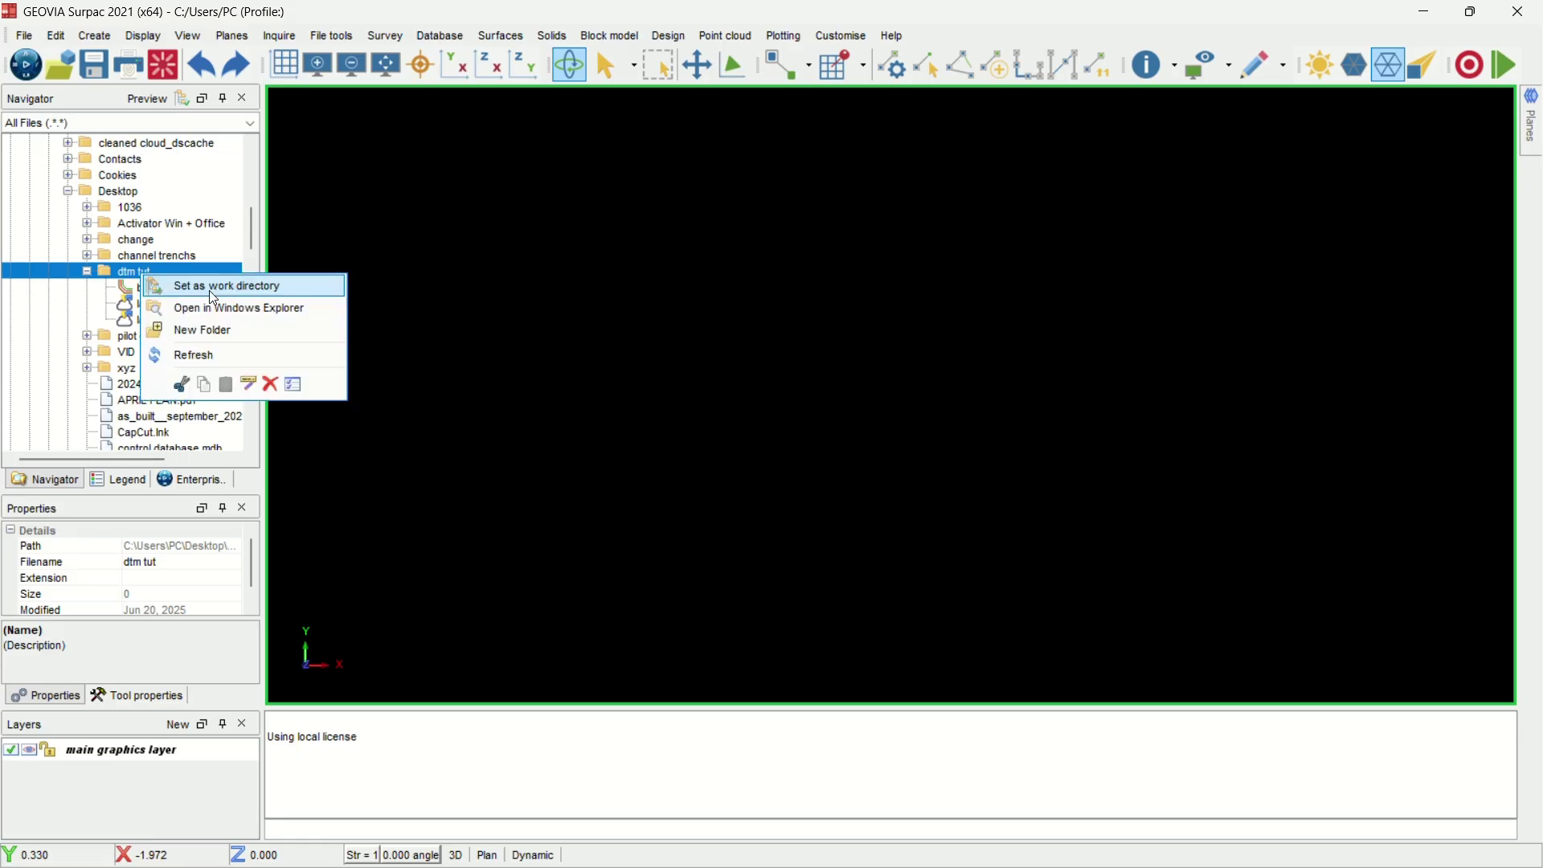
{"action": "left_click", "coordinate": [213, 289]}
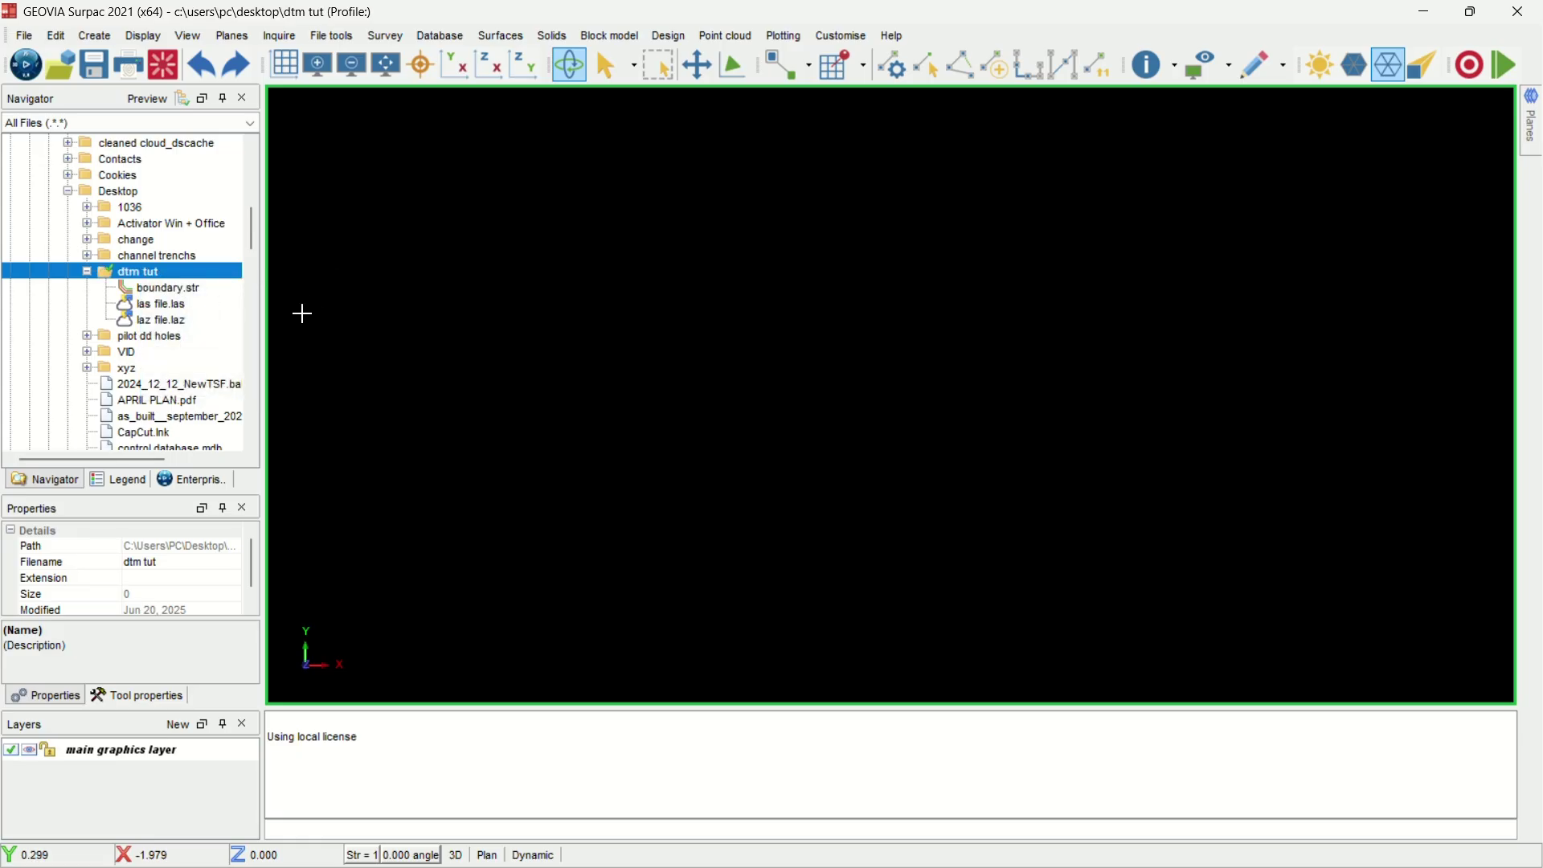
Check which source files the dtm tut folder holds in File Explorer, and return to Surpac.
{"action": "left_click", "coordinate": [1424, 14]}
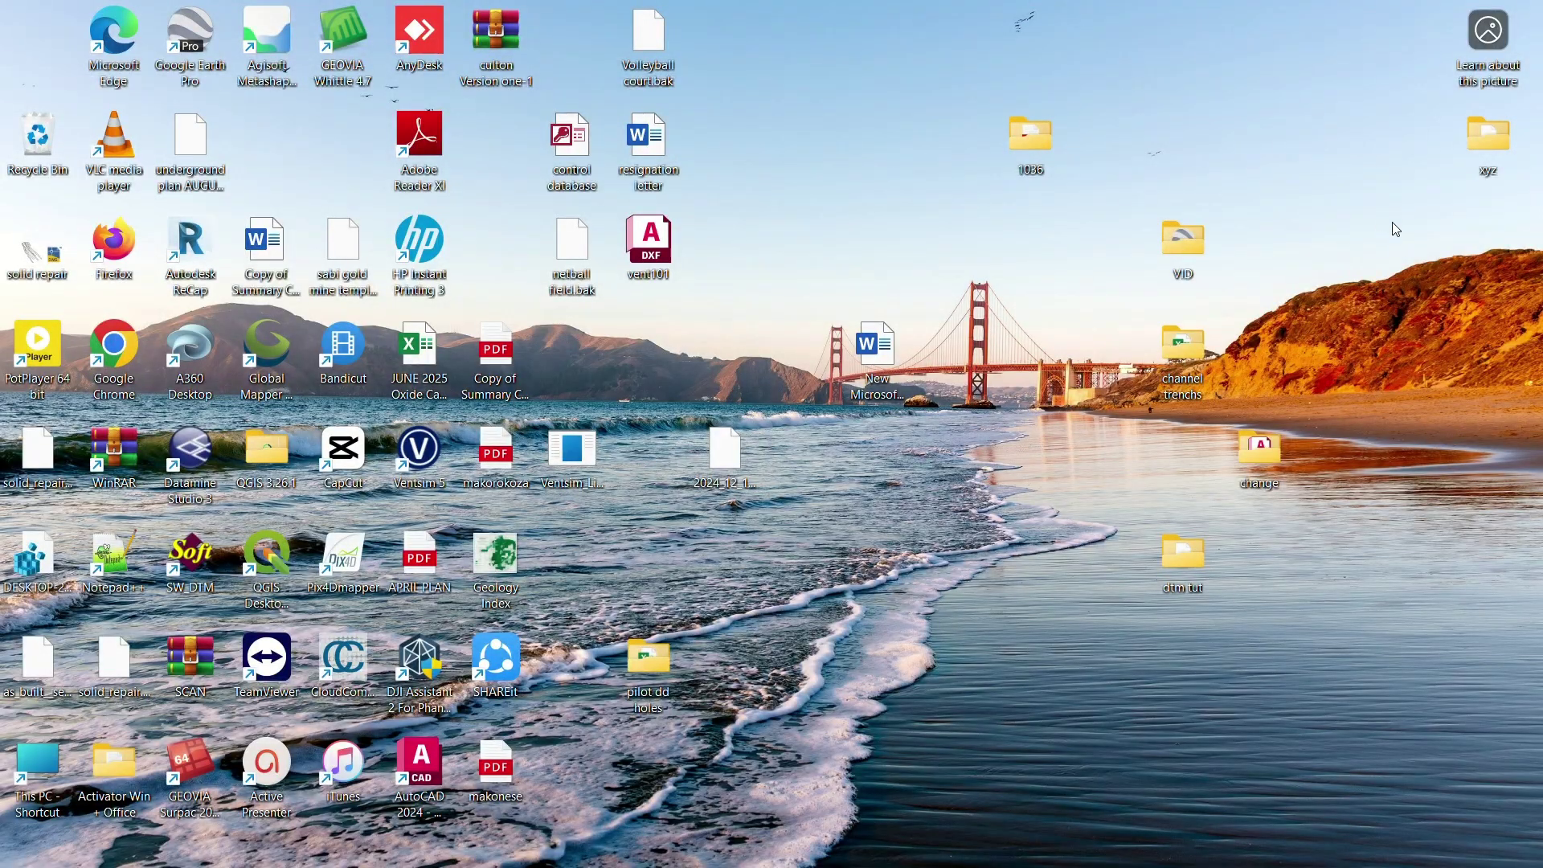
{"action": "double_click", "coordinate": [1207, 569]}
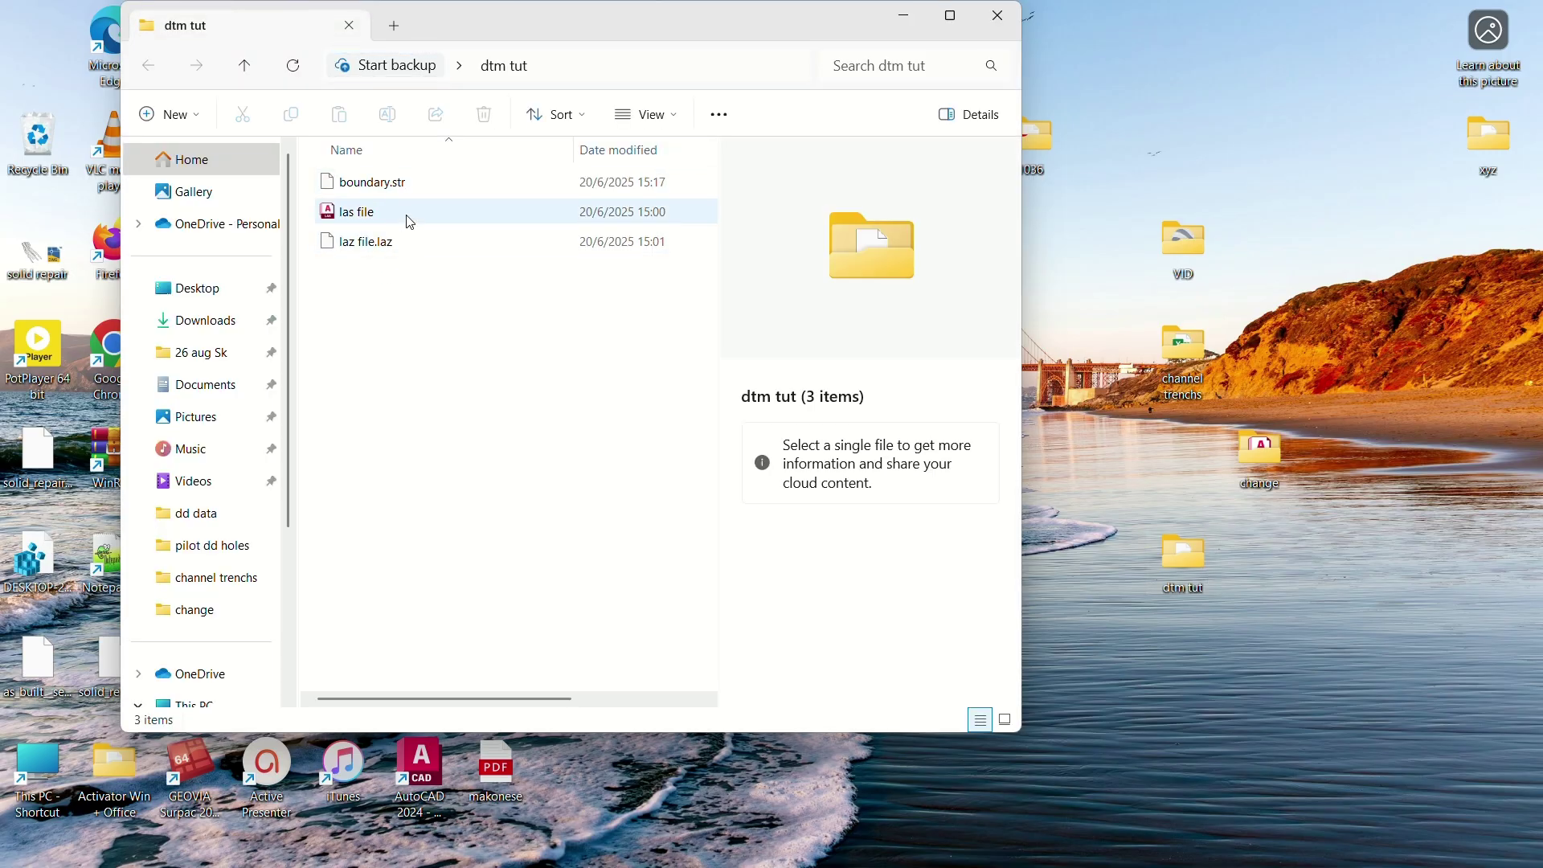
{"action": "mouse_move", "coordinate": [411, 222]}
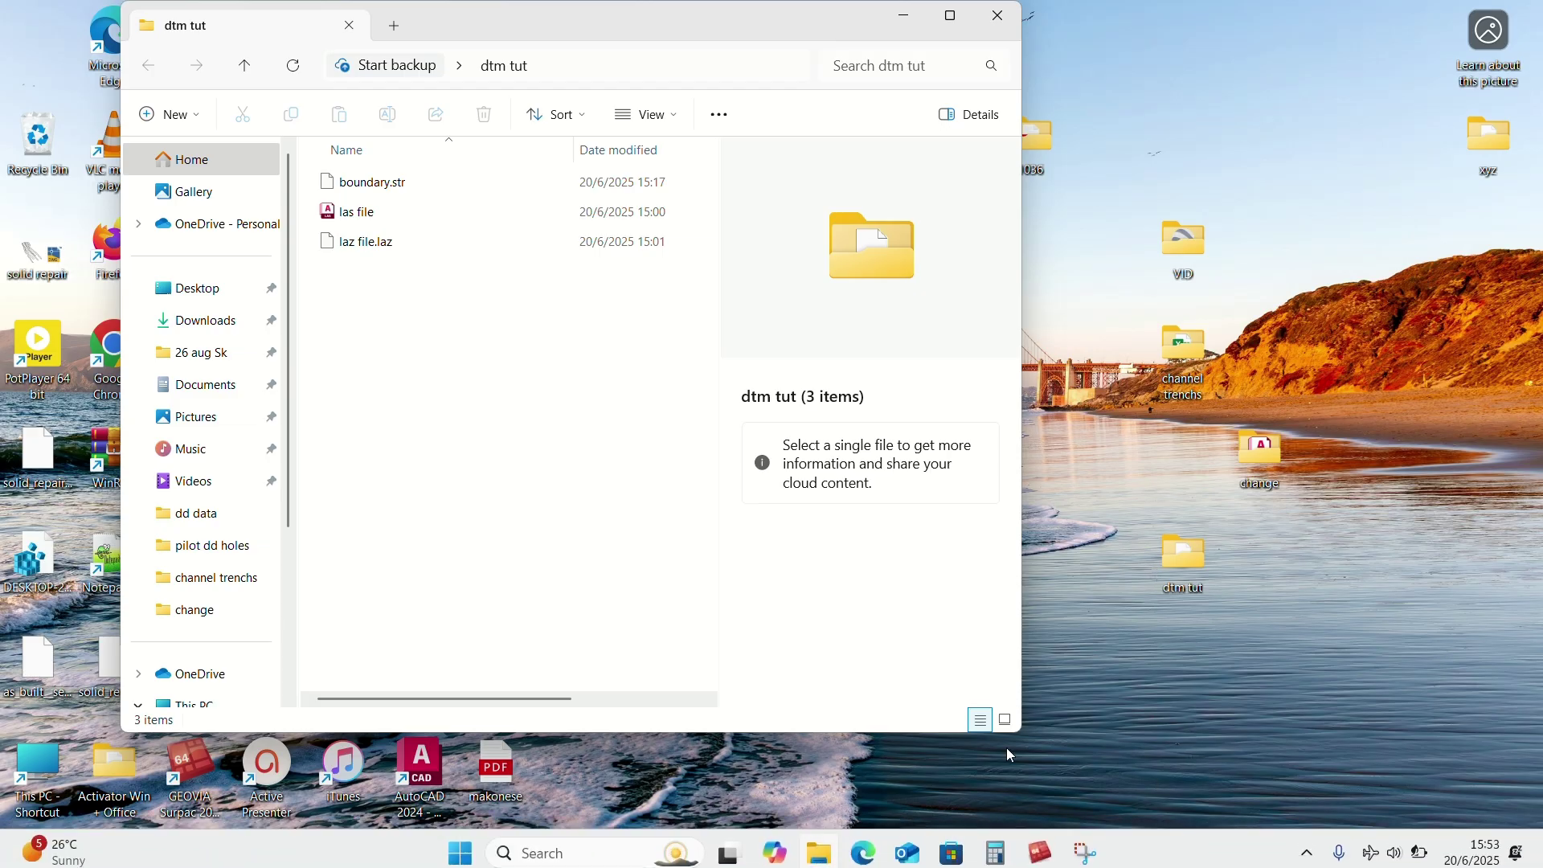
{"action": "mouse_move", "coordinate": [1043, 842]}
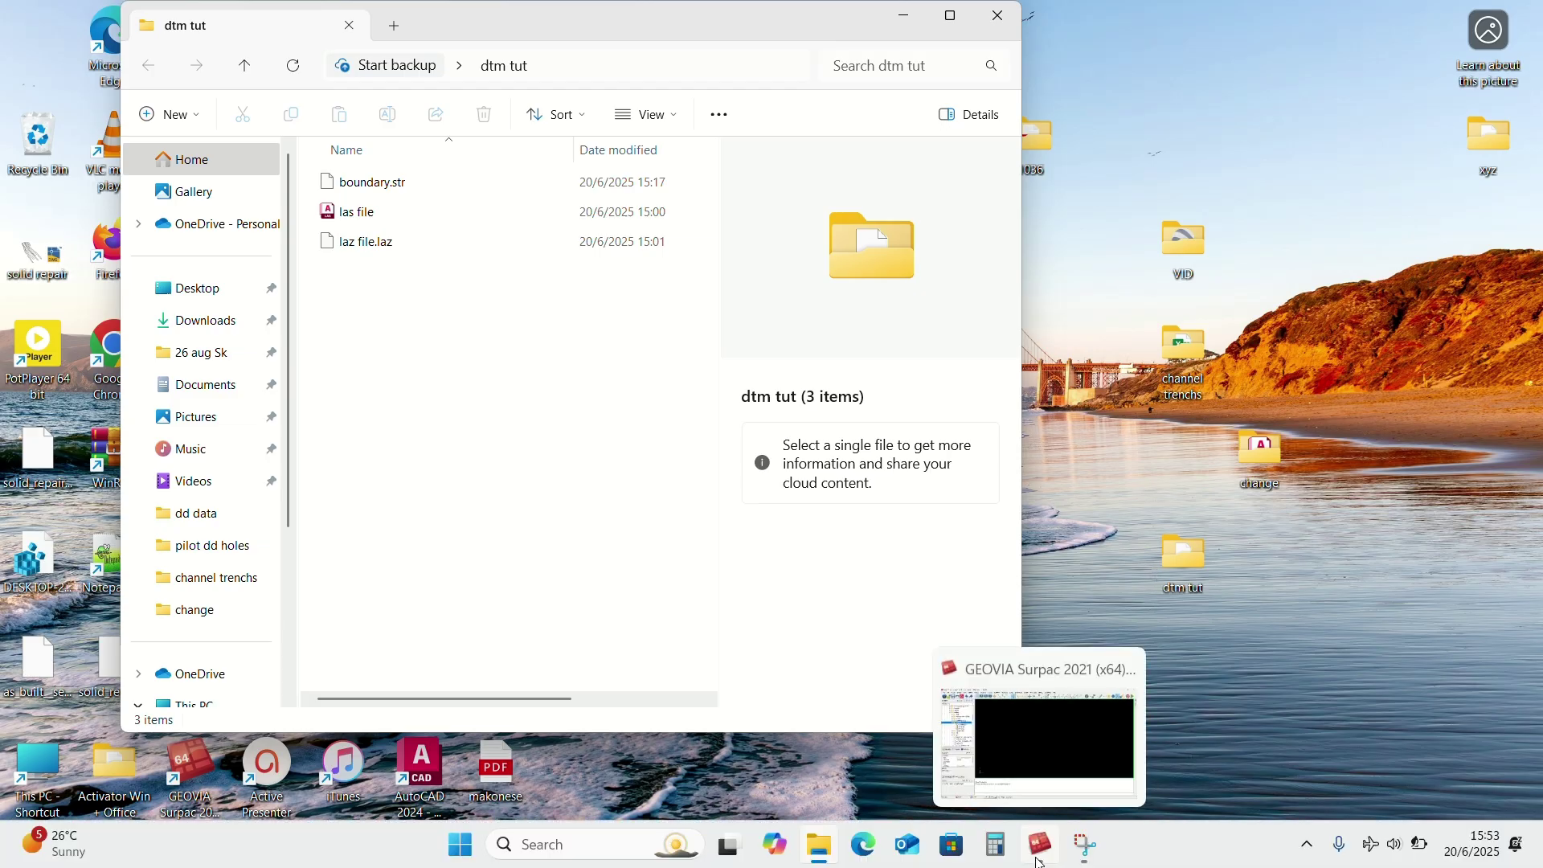
{"action": "left_click", "coordinate": [1053, 786]}
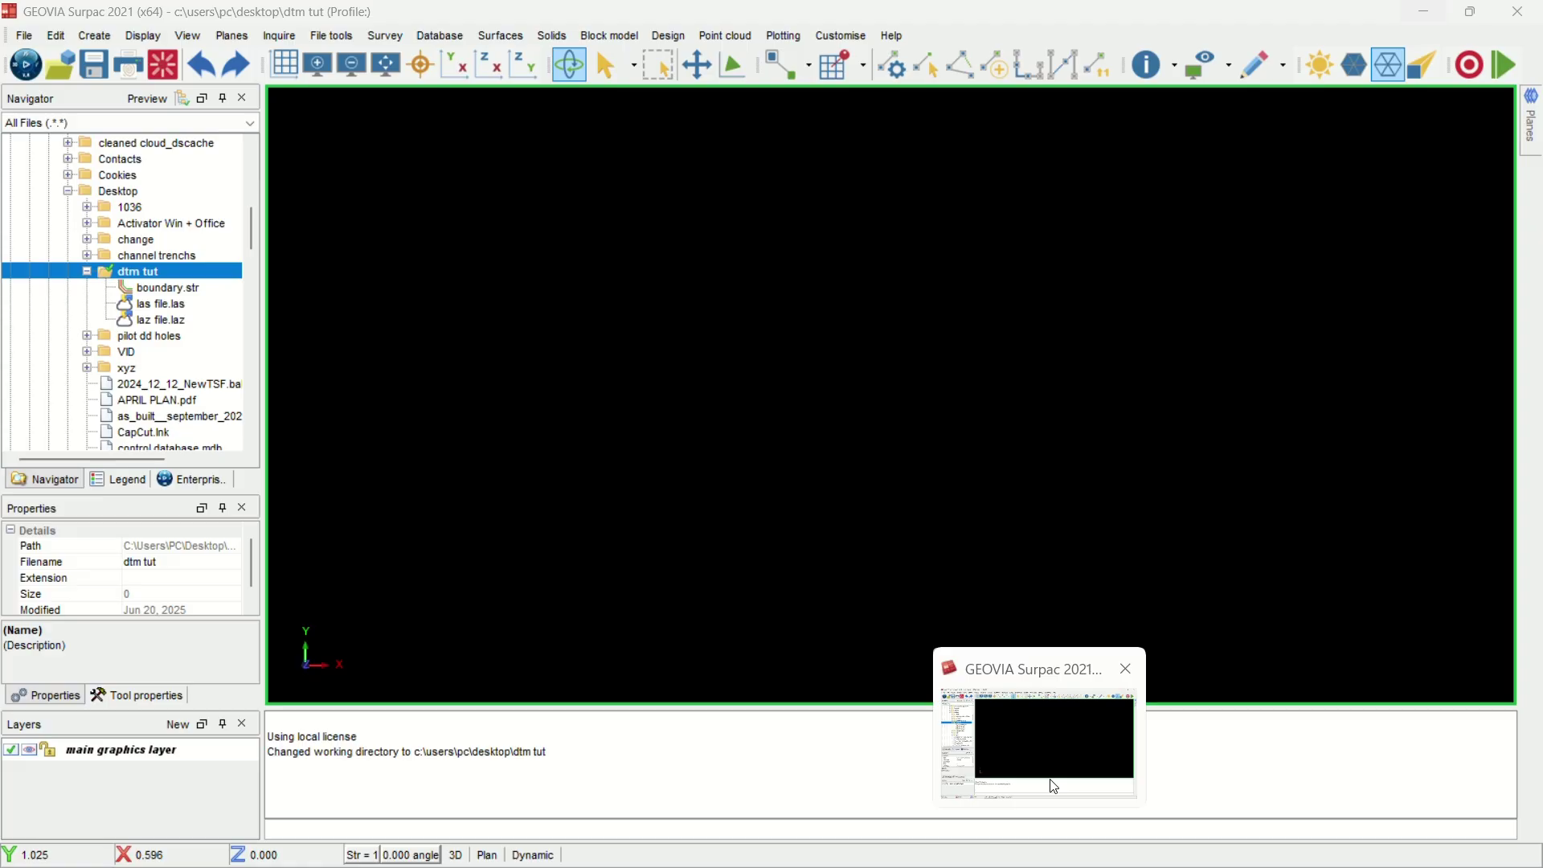
{"action": "left_click", "coordinate": [1053, 785]}
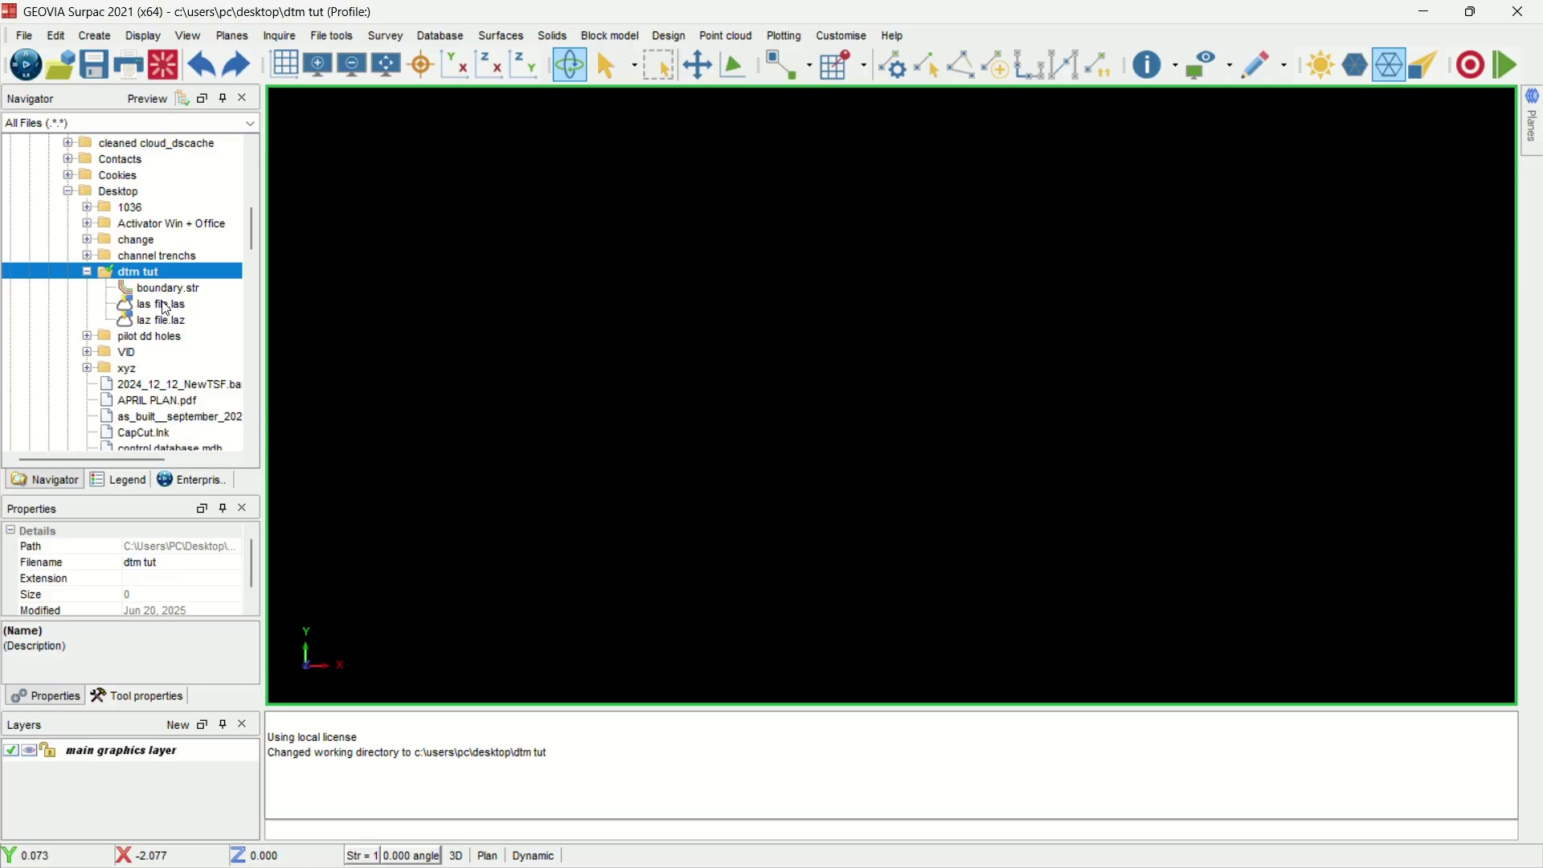
Load the point cloud las file.las from the dtm tut folder into the graphics view.
{"action": "left_click", "coordinate": [165, 303]}
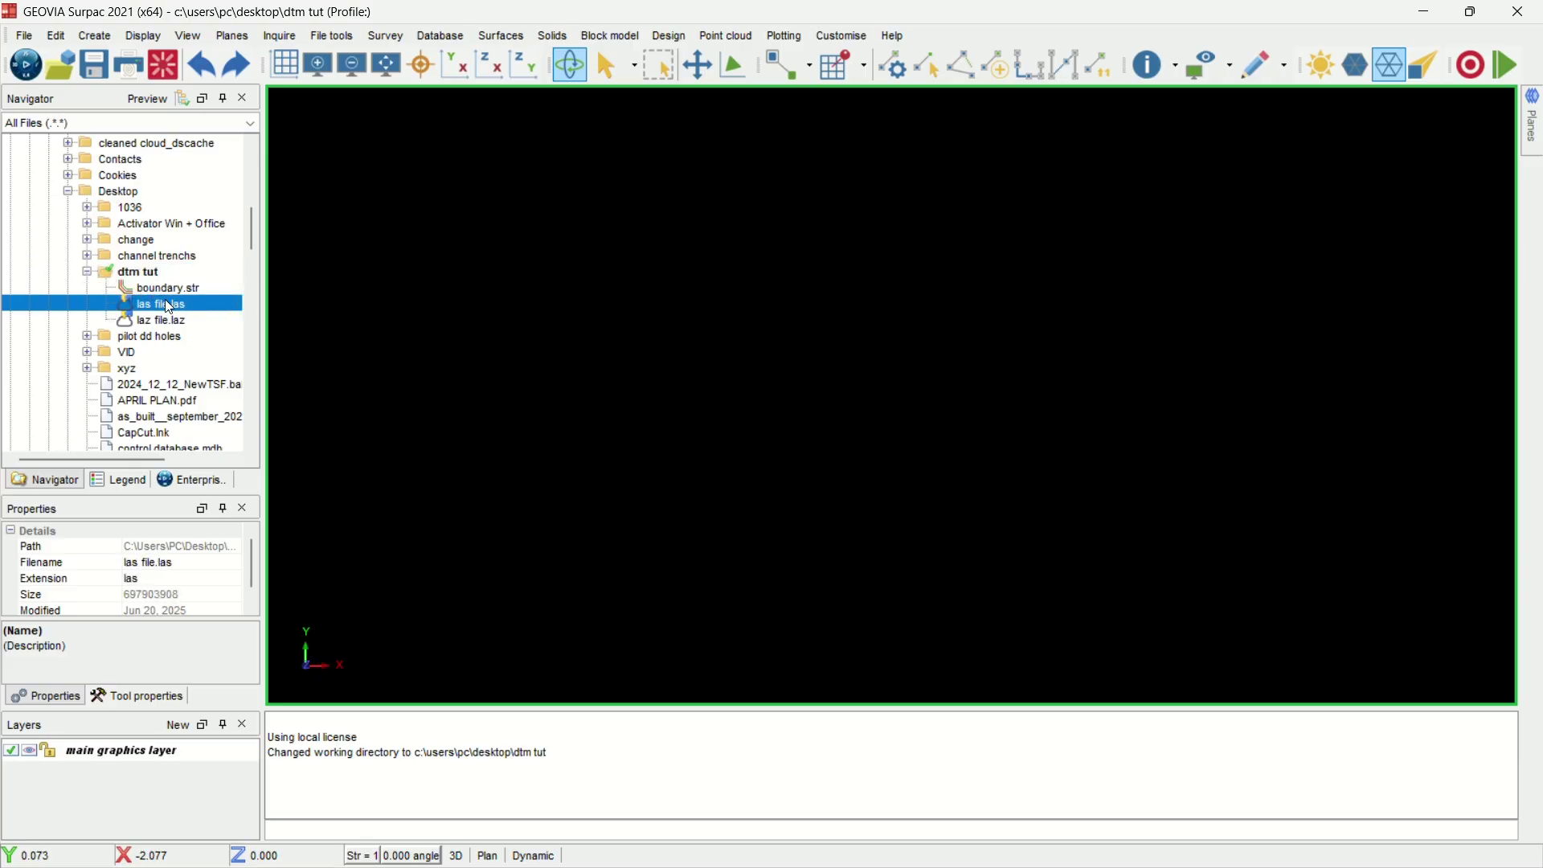
{"action": "left_click_drag", "start_coordinate": [168, 306], "coordinate": [810, 364]}
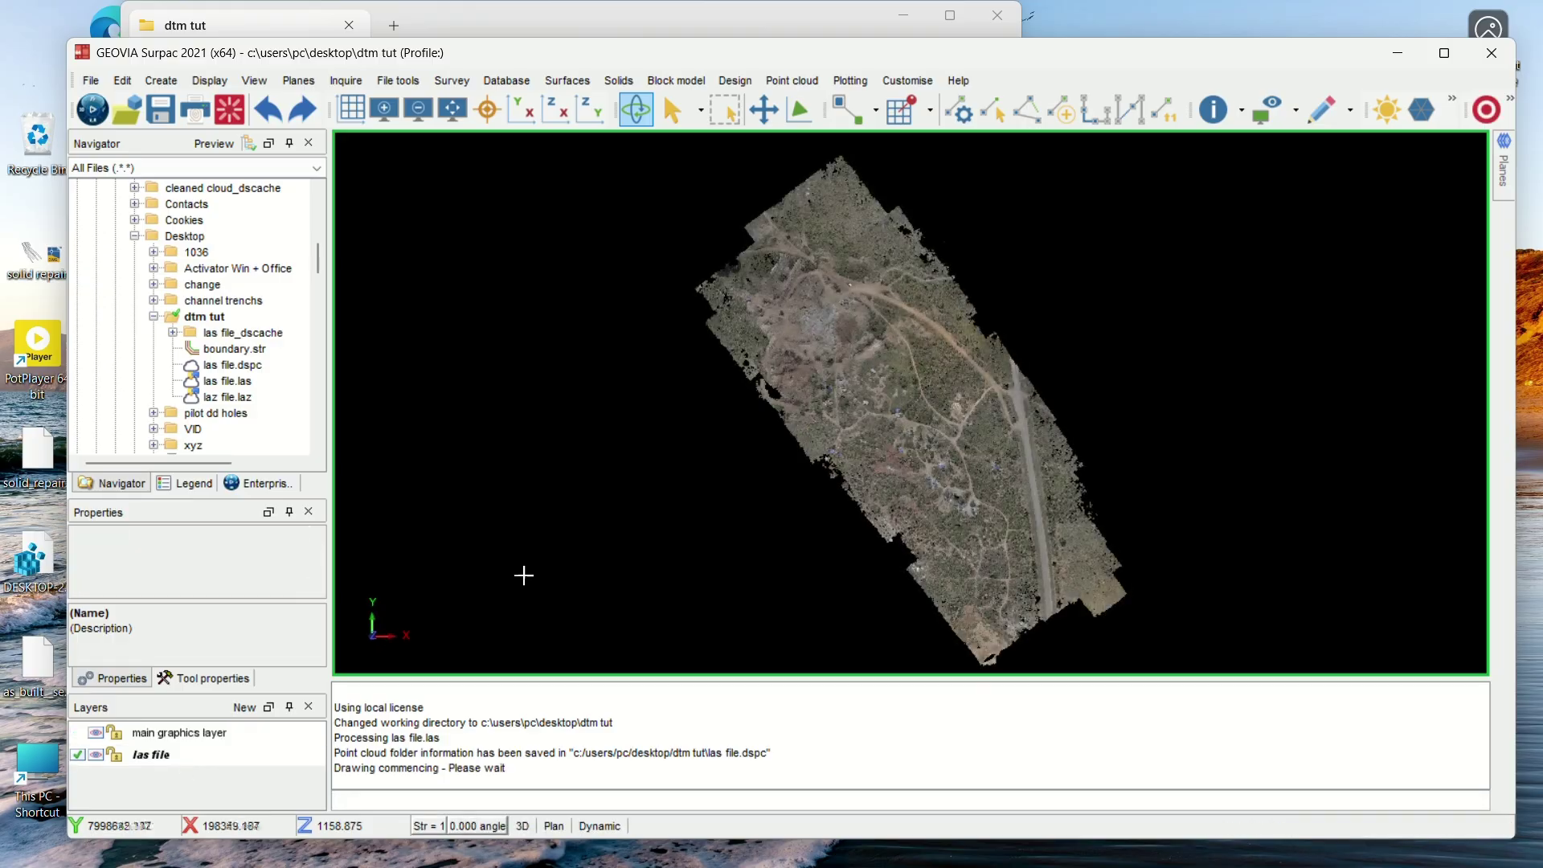
Examine the overall extent and the pit area of the loaded point cloud.
{"action": "scroll", "coordinate": [825, 261], "scroll_direction": "up", "scroll_amount": 1}
{"action": "scroll", "coordinate": [788, 369], "scroll_direction": "down", "scroll_amount": 1}
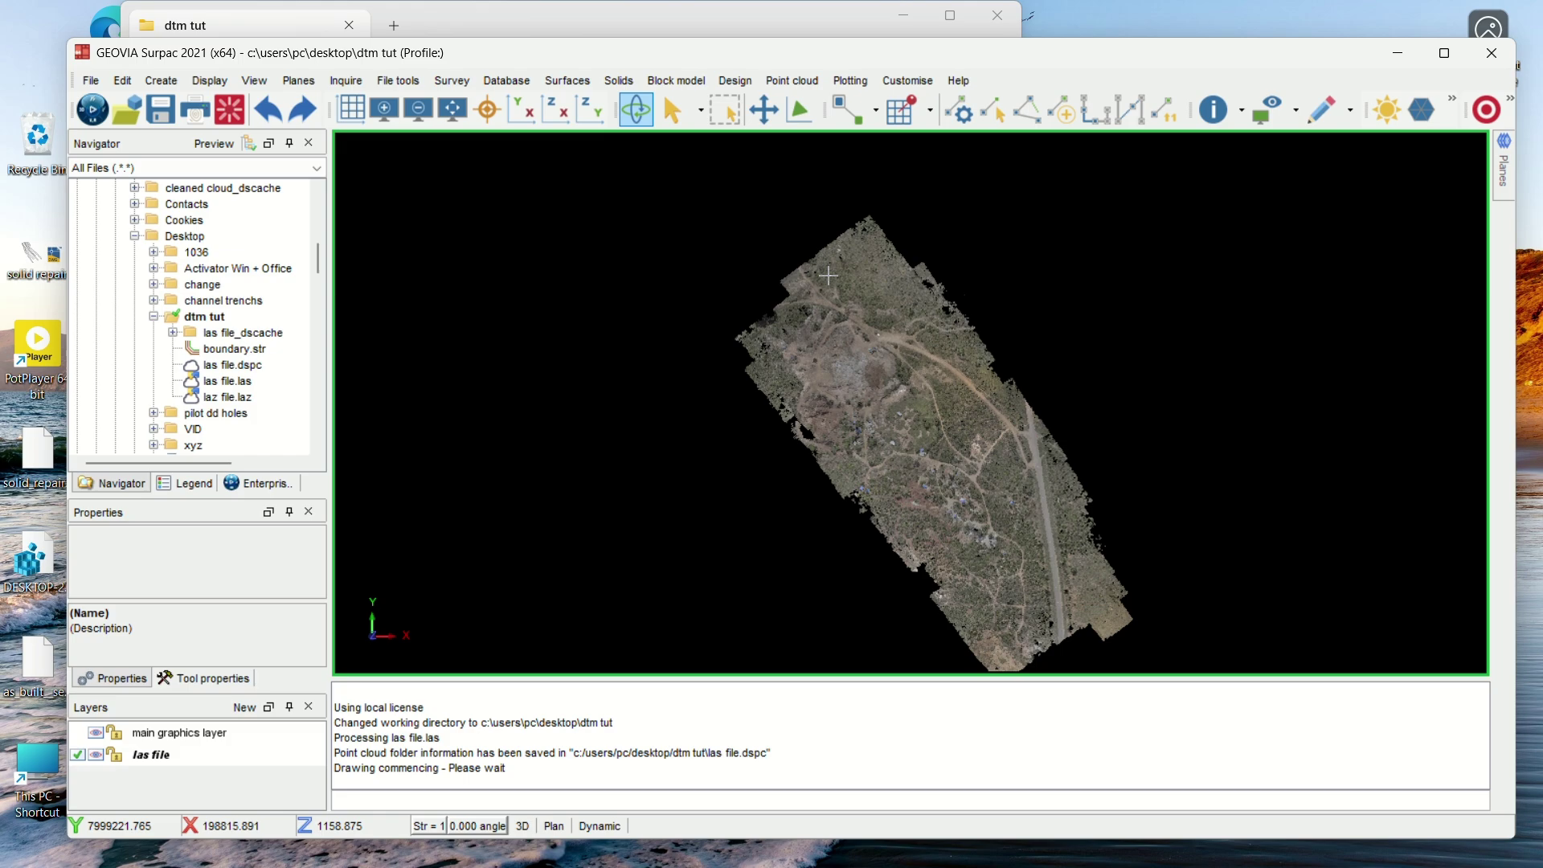
{"action": "scroll", "coordinate": [826, 294], "scroll_direction": "up", "scroll_amount": 2}
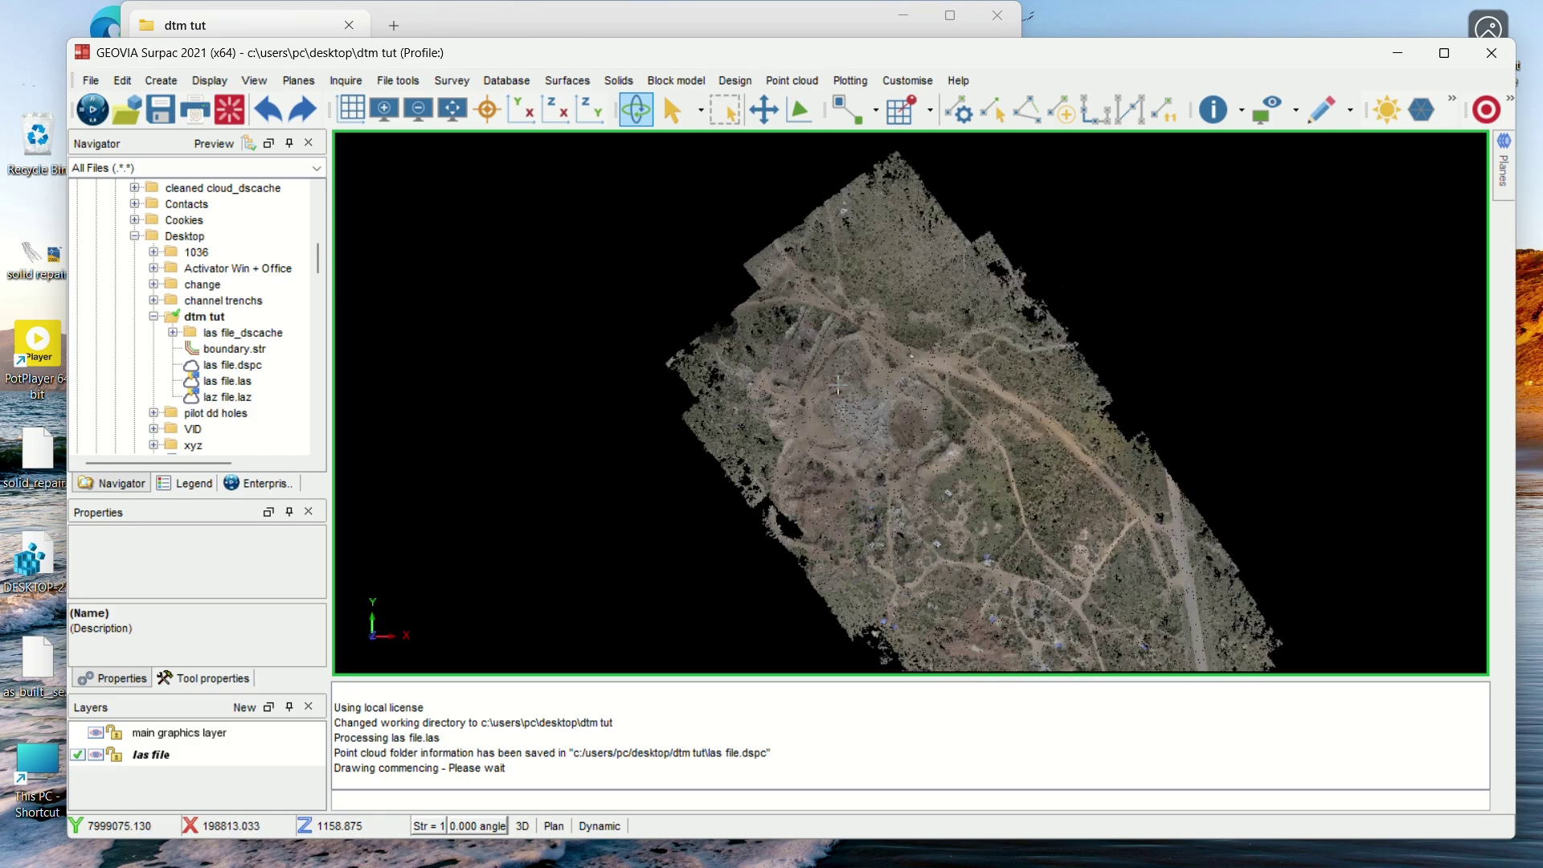
{"action": "scroll", "coordinate": [832, 368], "scroll_direction": "down", "scroll_amount": 2}
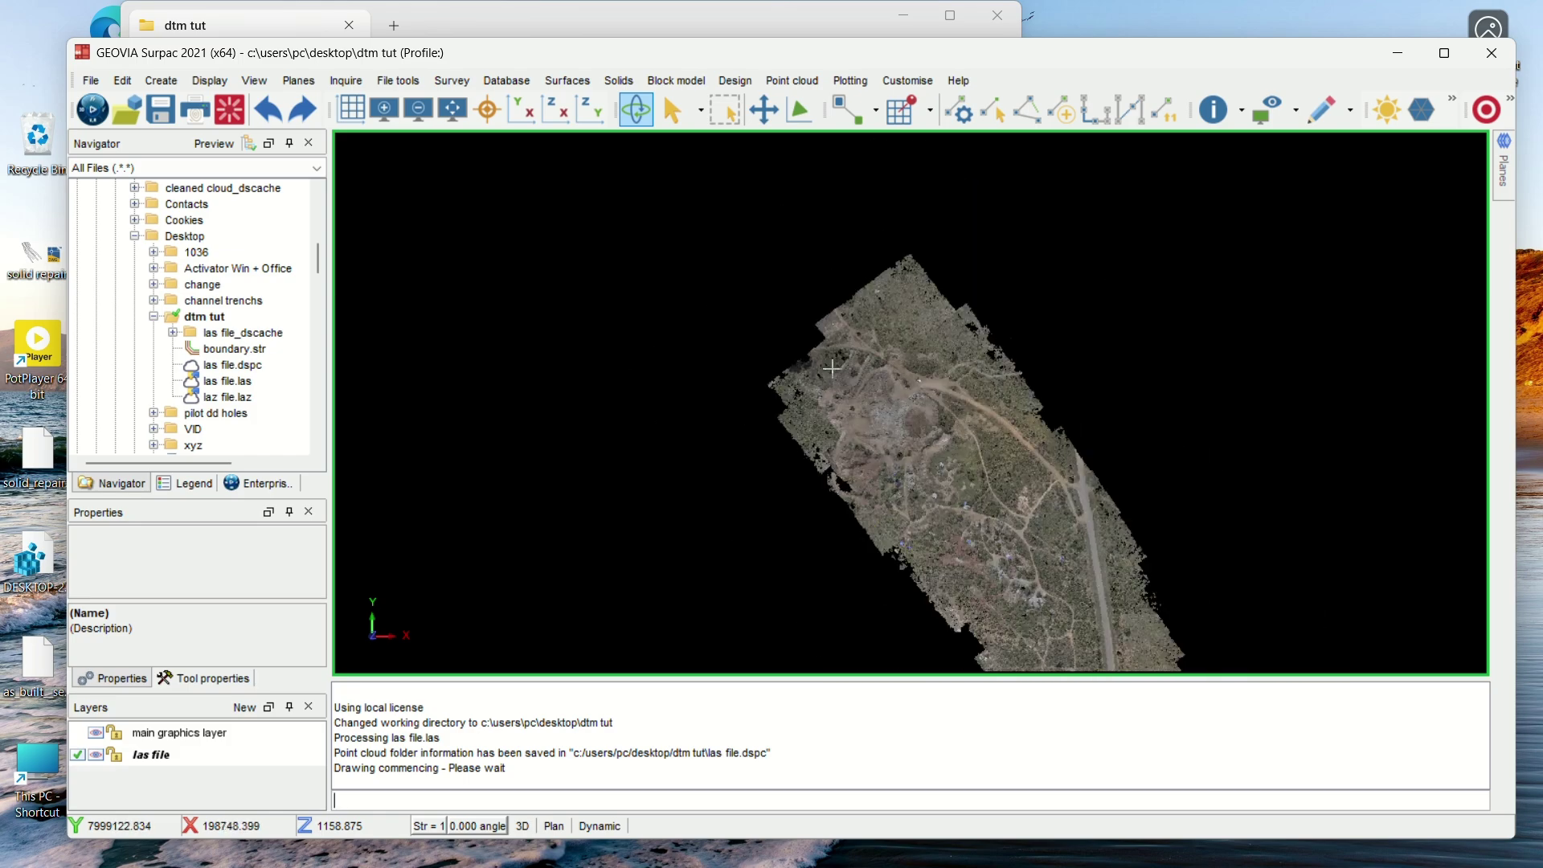
{"action": "scroll", "coordinate": [842, 366], "scroll_direction": "up", "scroll_amount": 1}
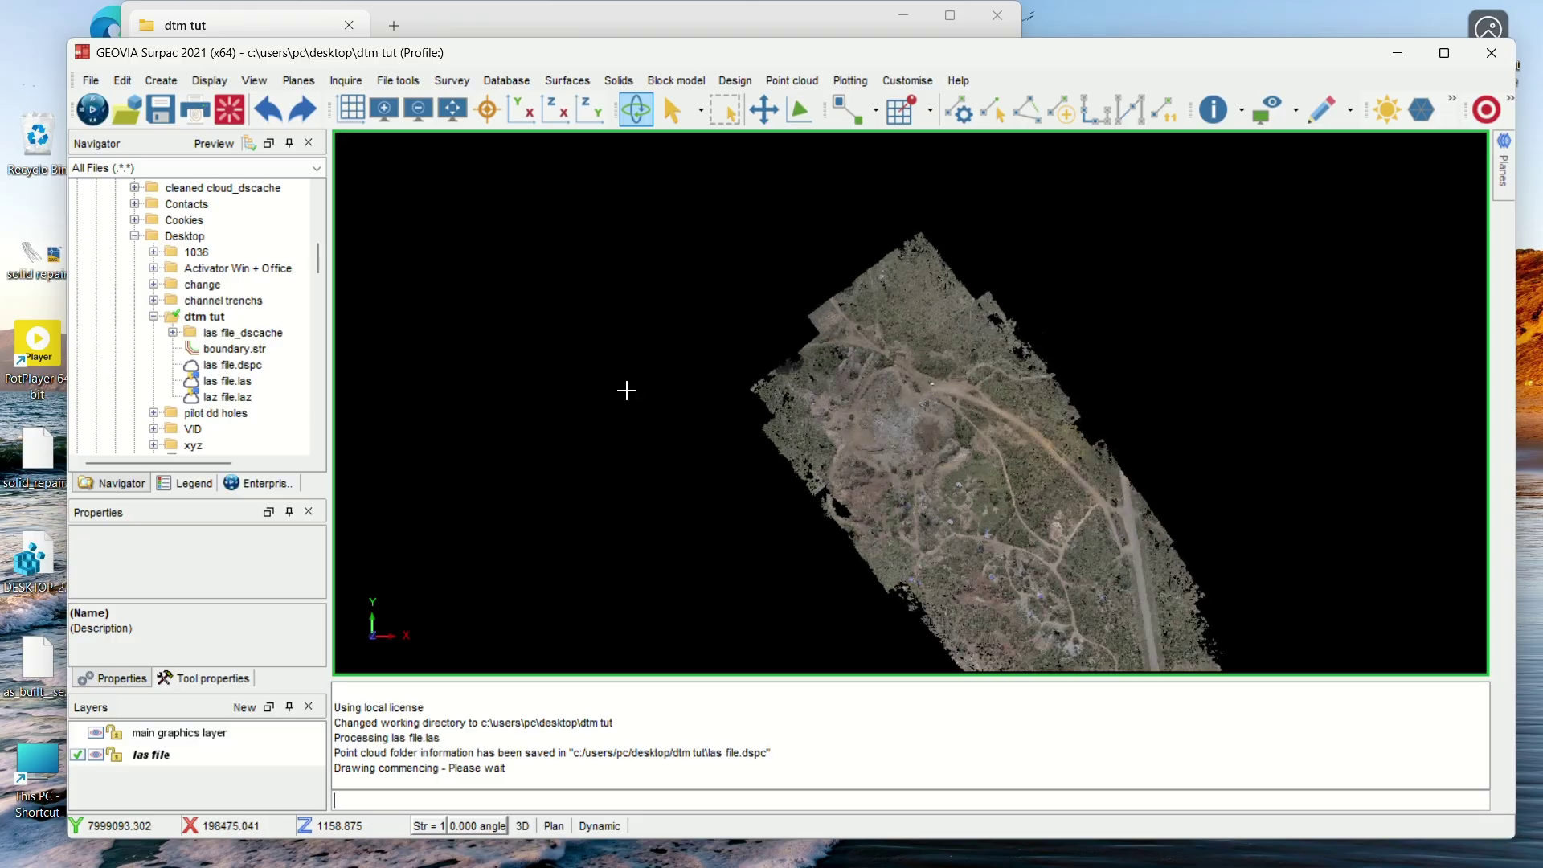
{"action": "scroll", "coordinate": [906, 378], "scroll_direction": "up", "scroll_amount": 1}
{"action": "scroll", "coordinate": [838, 370], "scroll_direction": "up", "scroll_amount": 2}
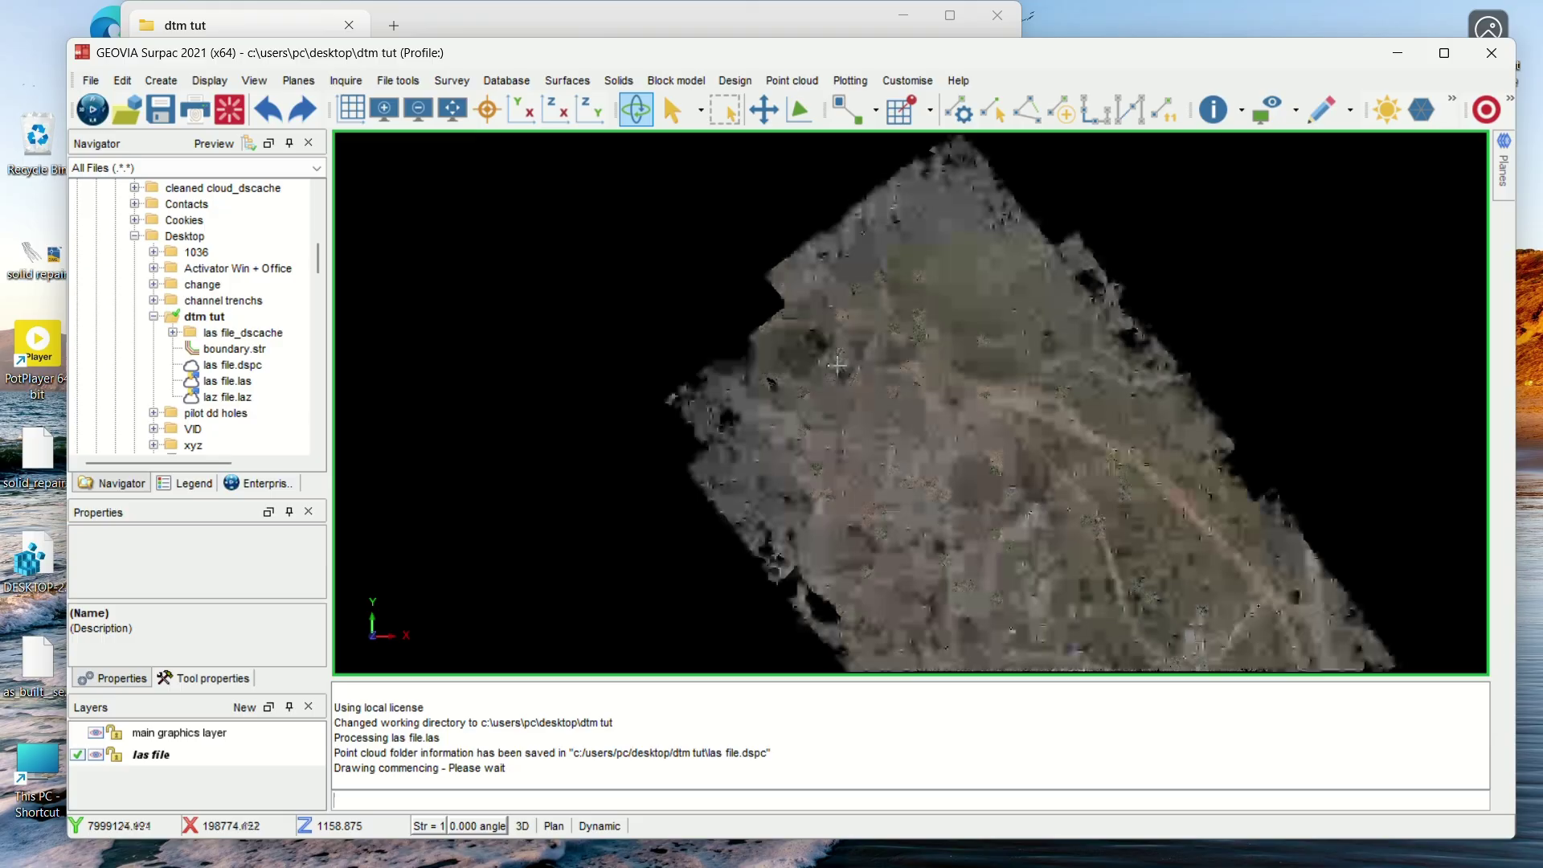
{"action": "scroll", "coordinate": [957, 266], "scroll_direction": "down", "scroll_amount": 2}
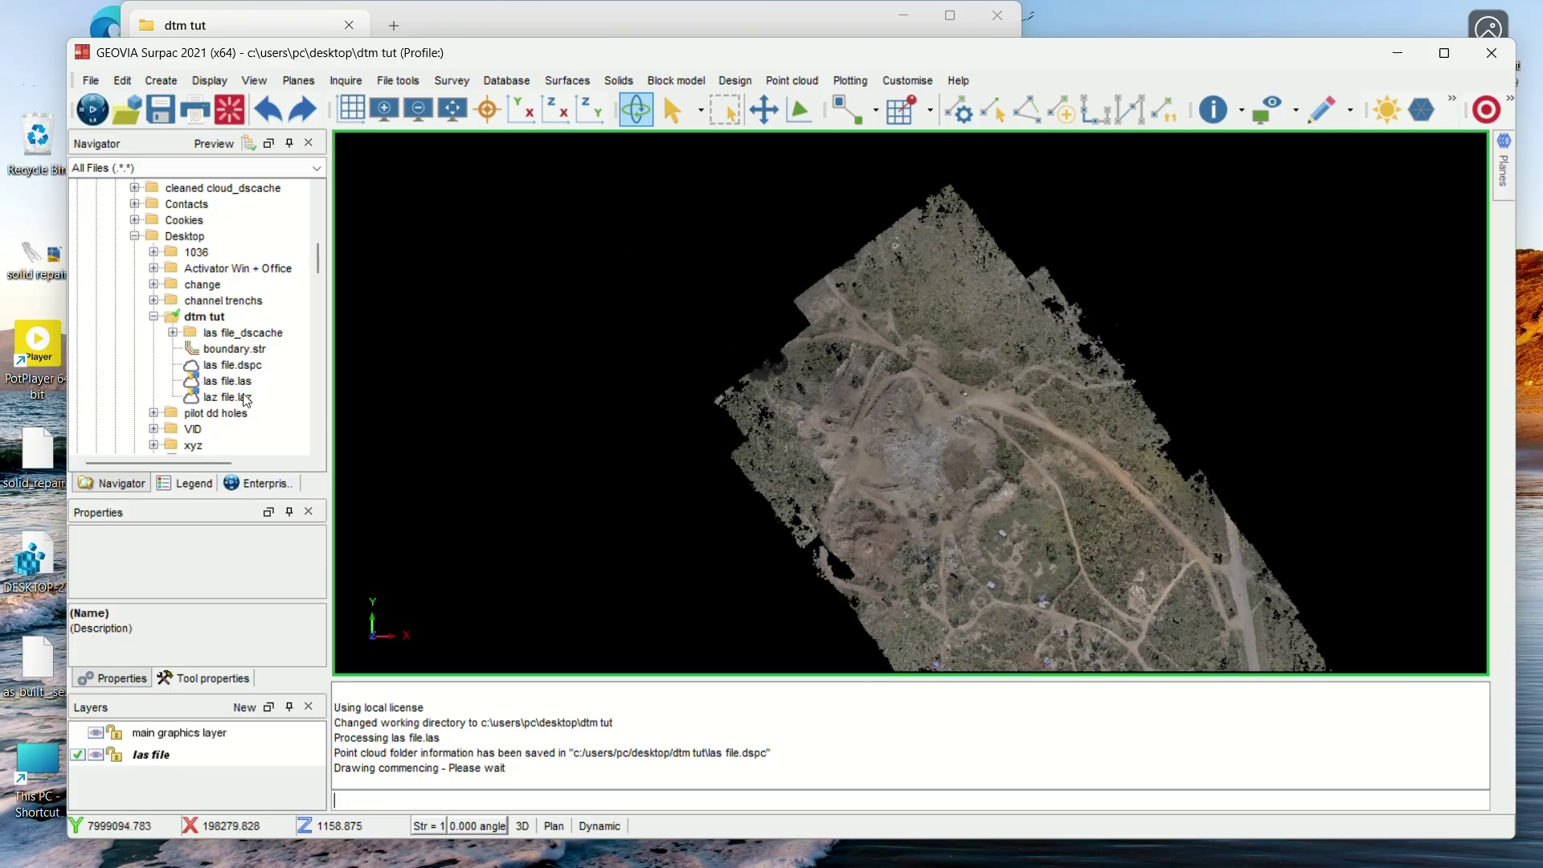
{"action": "left_click", "coordinate": [792, 81]}
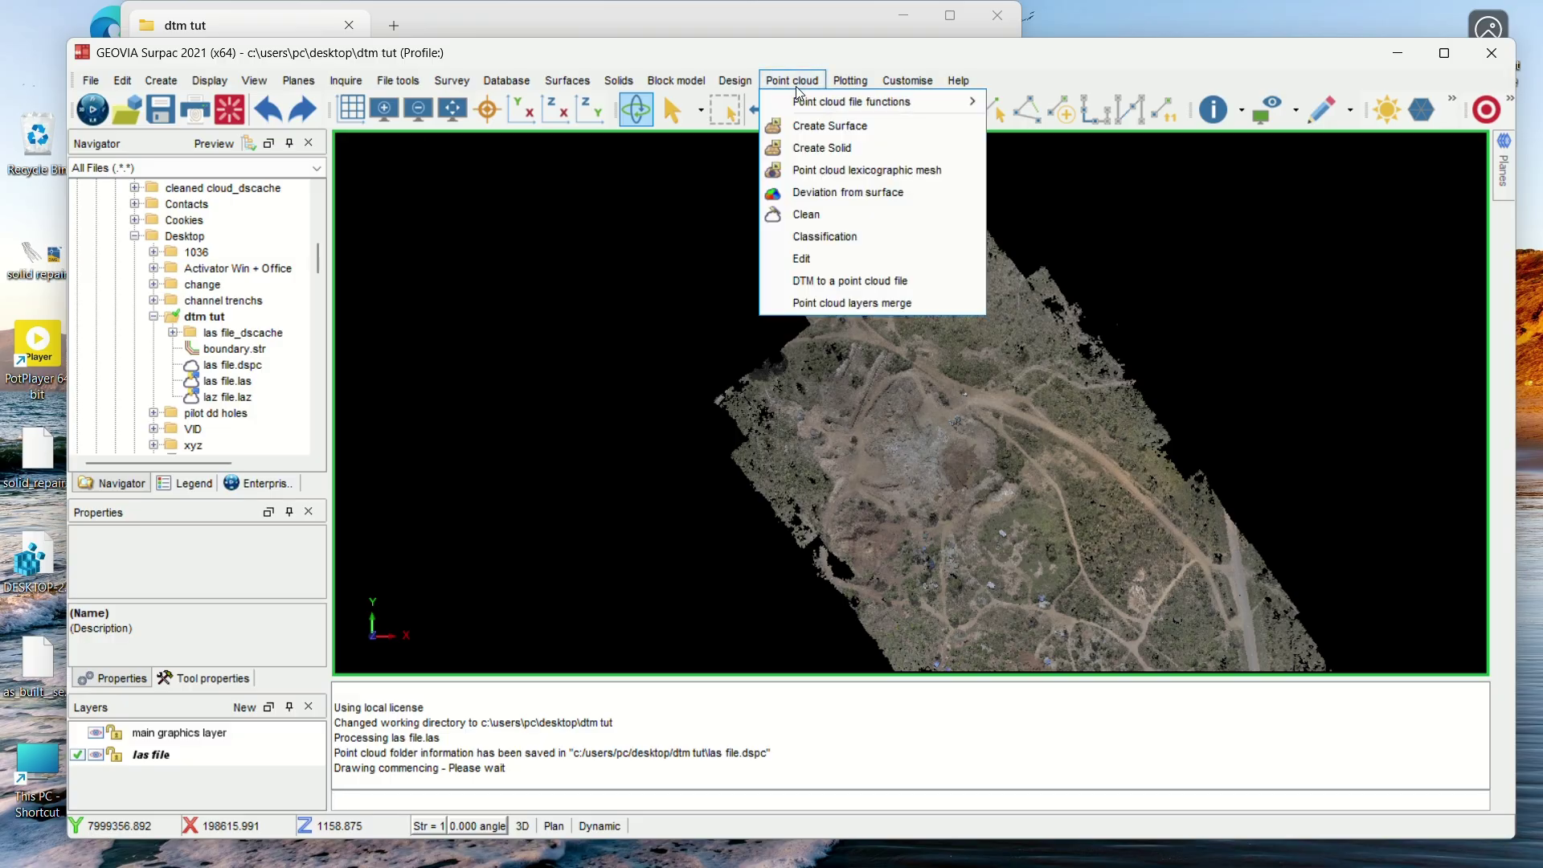
{"action": "left_click", "coordinate": [807, 258]}
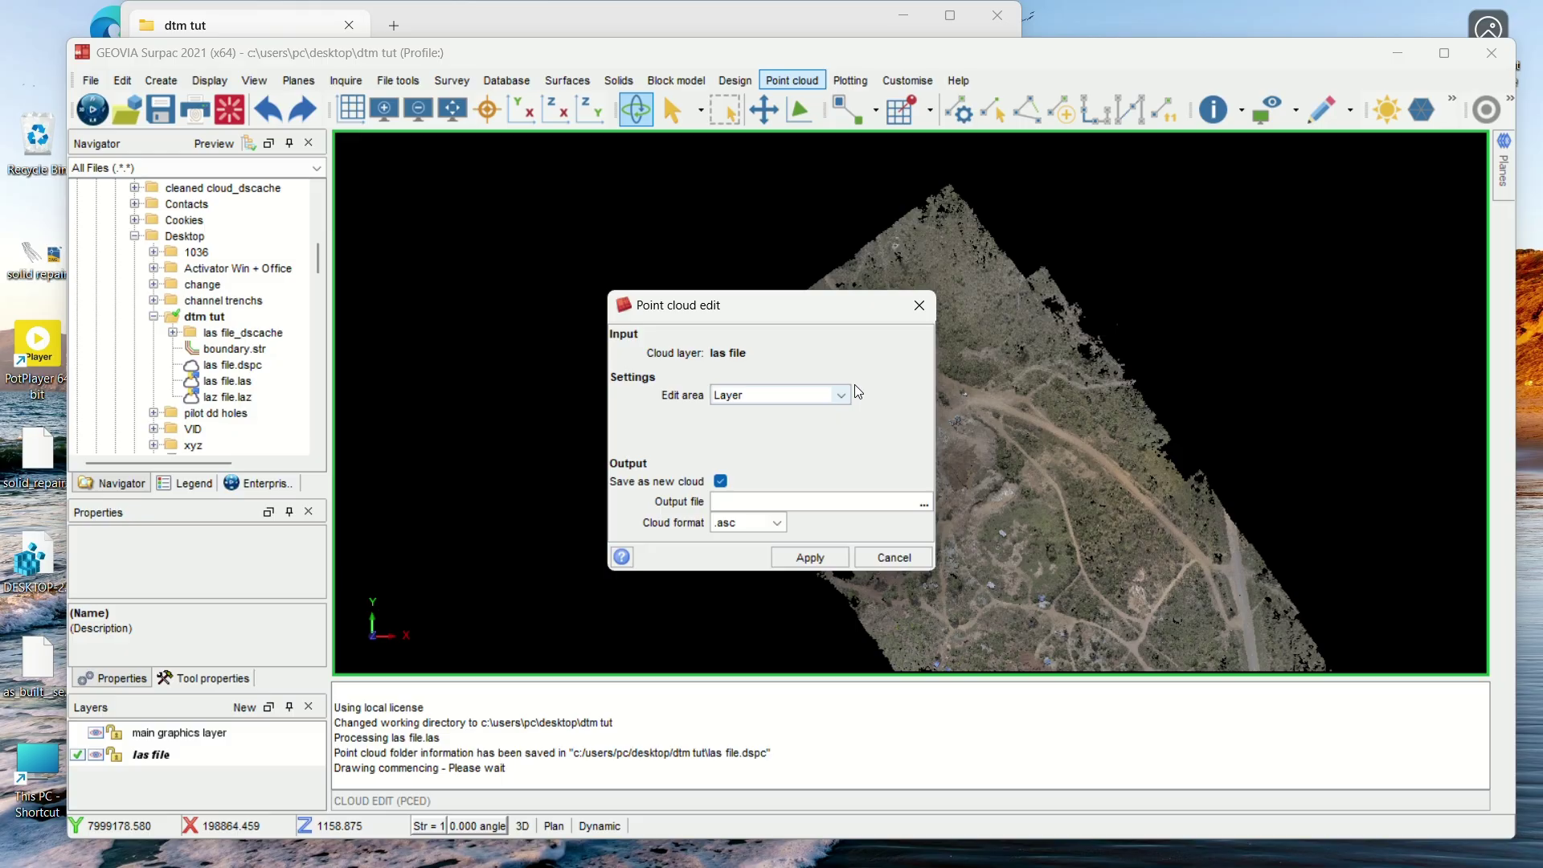
{"action": "left_click", "coordinate": [918, 305]}
Load boundary.str over the point cloud and set the display to plan view.
{"action": "left_click_drag", "start_coordinate": [233, 348], "coordinate": [561, 351]}
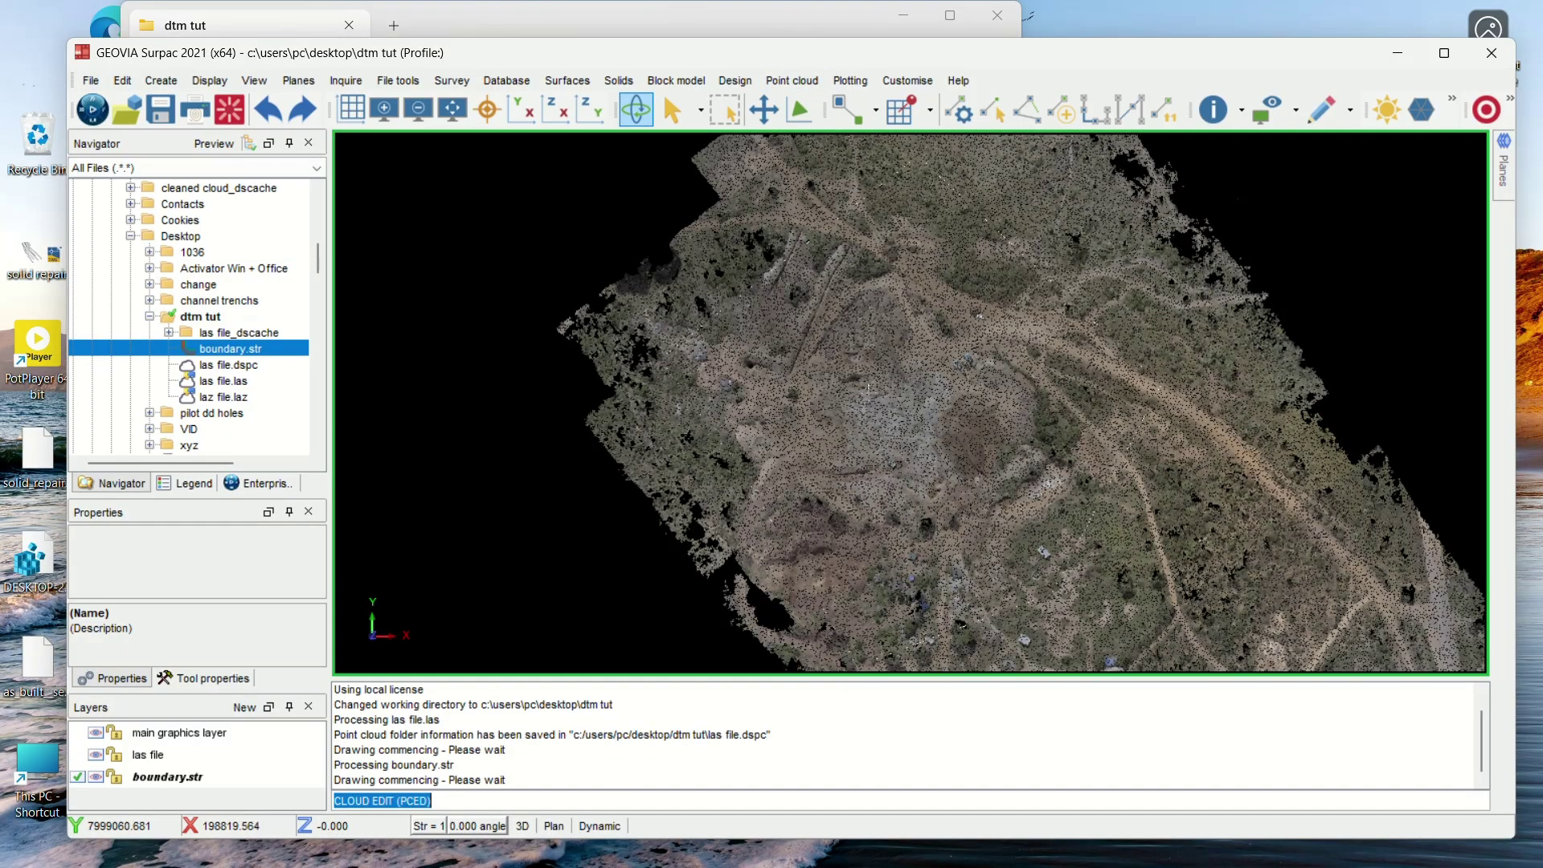
{"action": "scroll", "coordinate": [843, 389], "scroll_direction": "down", "scroll_amount": 6}
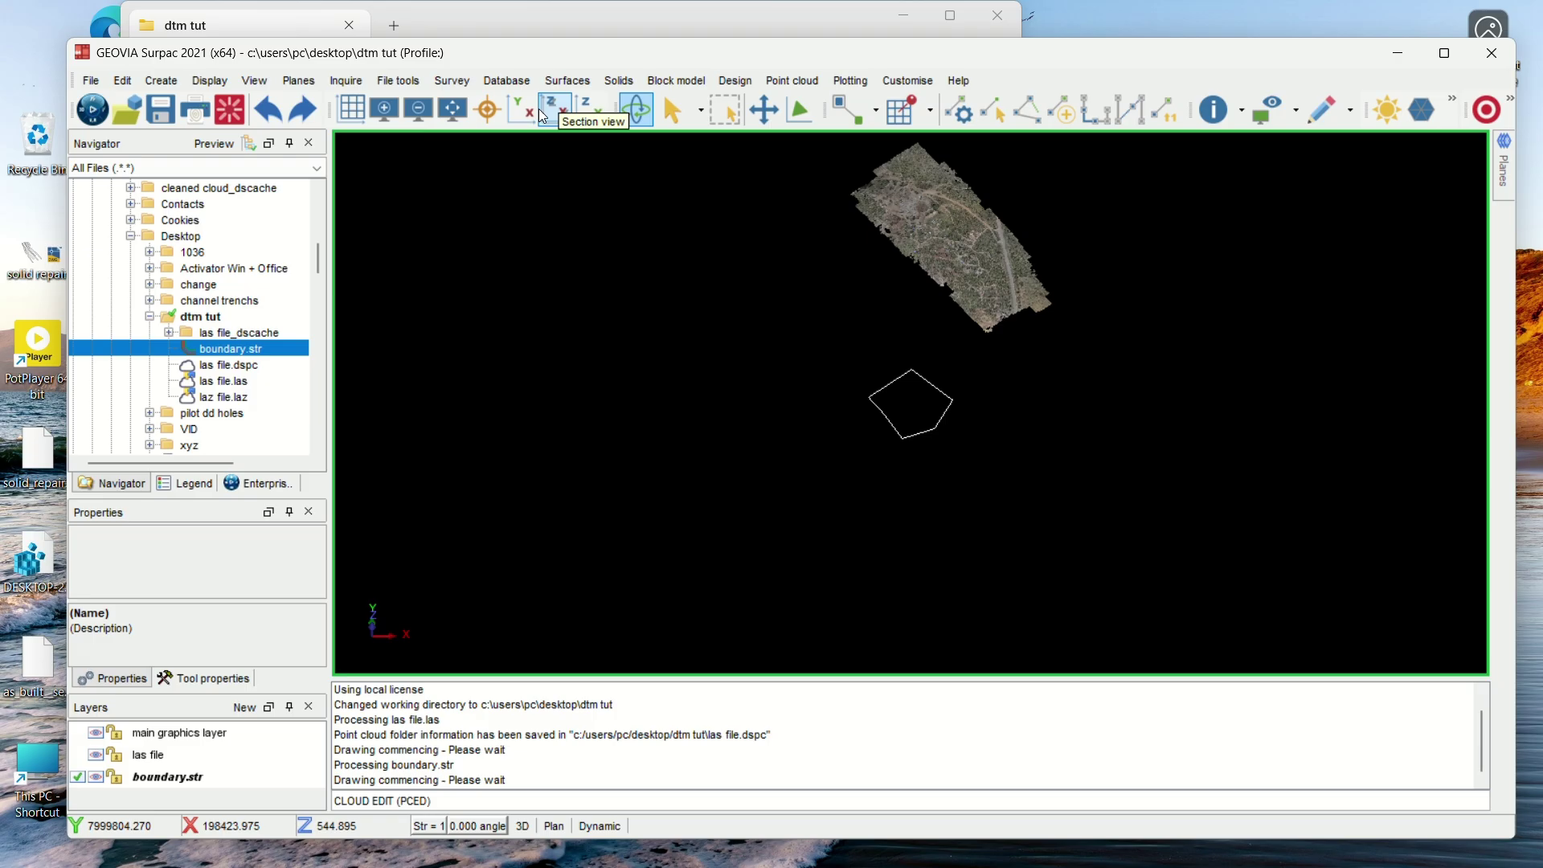
{"action": "key", "text": "p"}
{"action": "scroll", "coordinate": [942, 400], "scroll_direction": "up", "scroll_amount": 3}
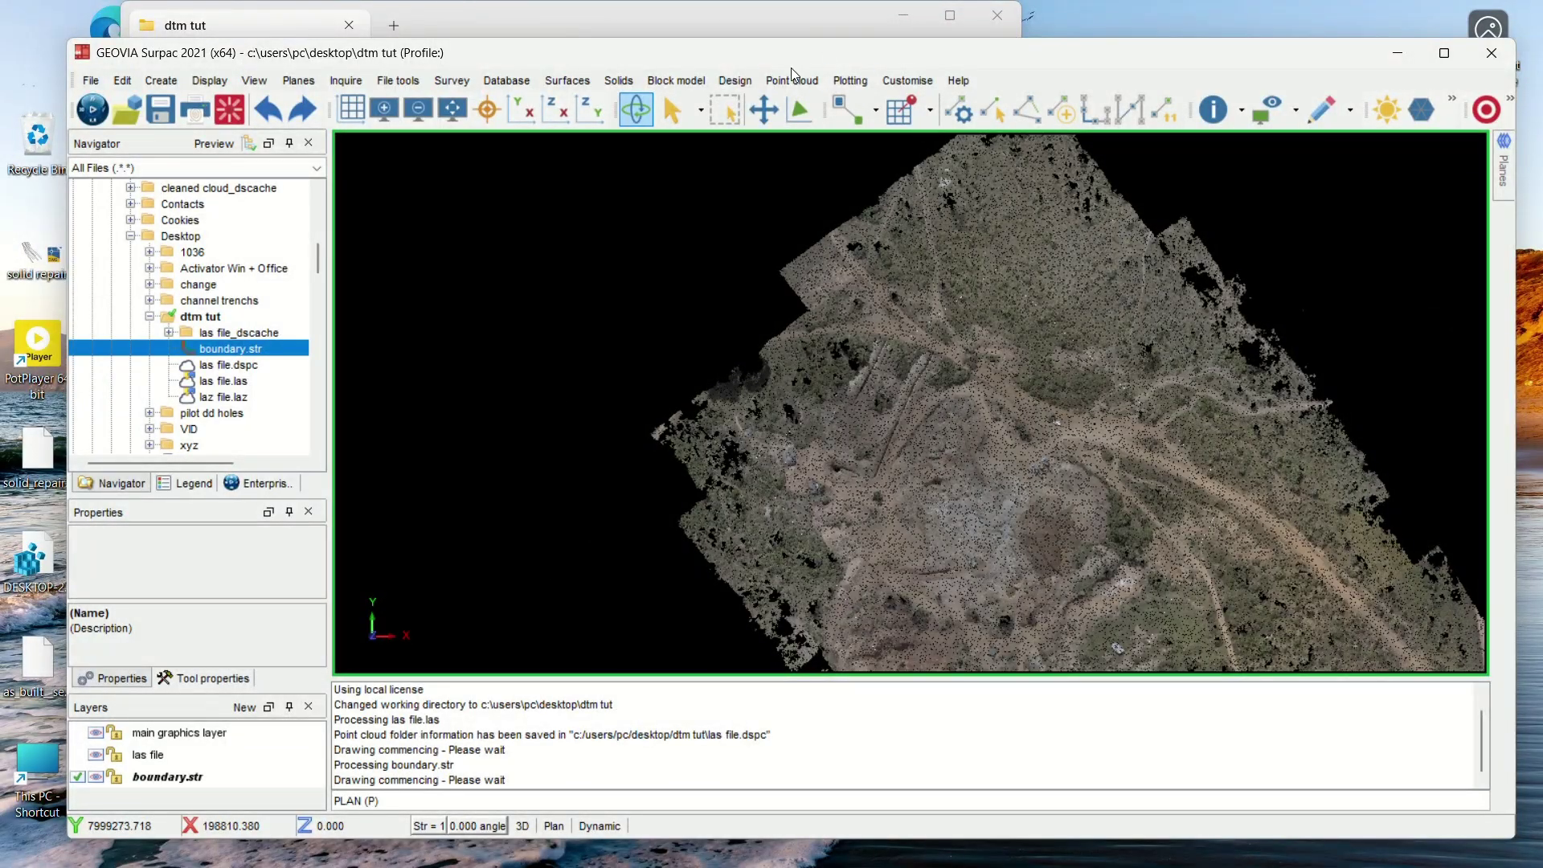
{"action": "left_click", "coordinate": [791, 81]}
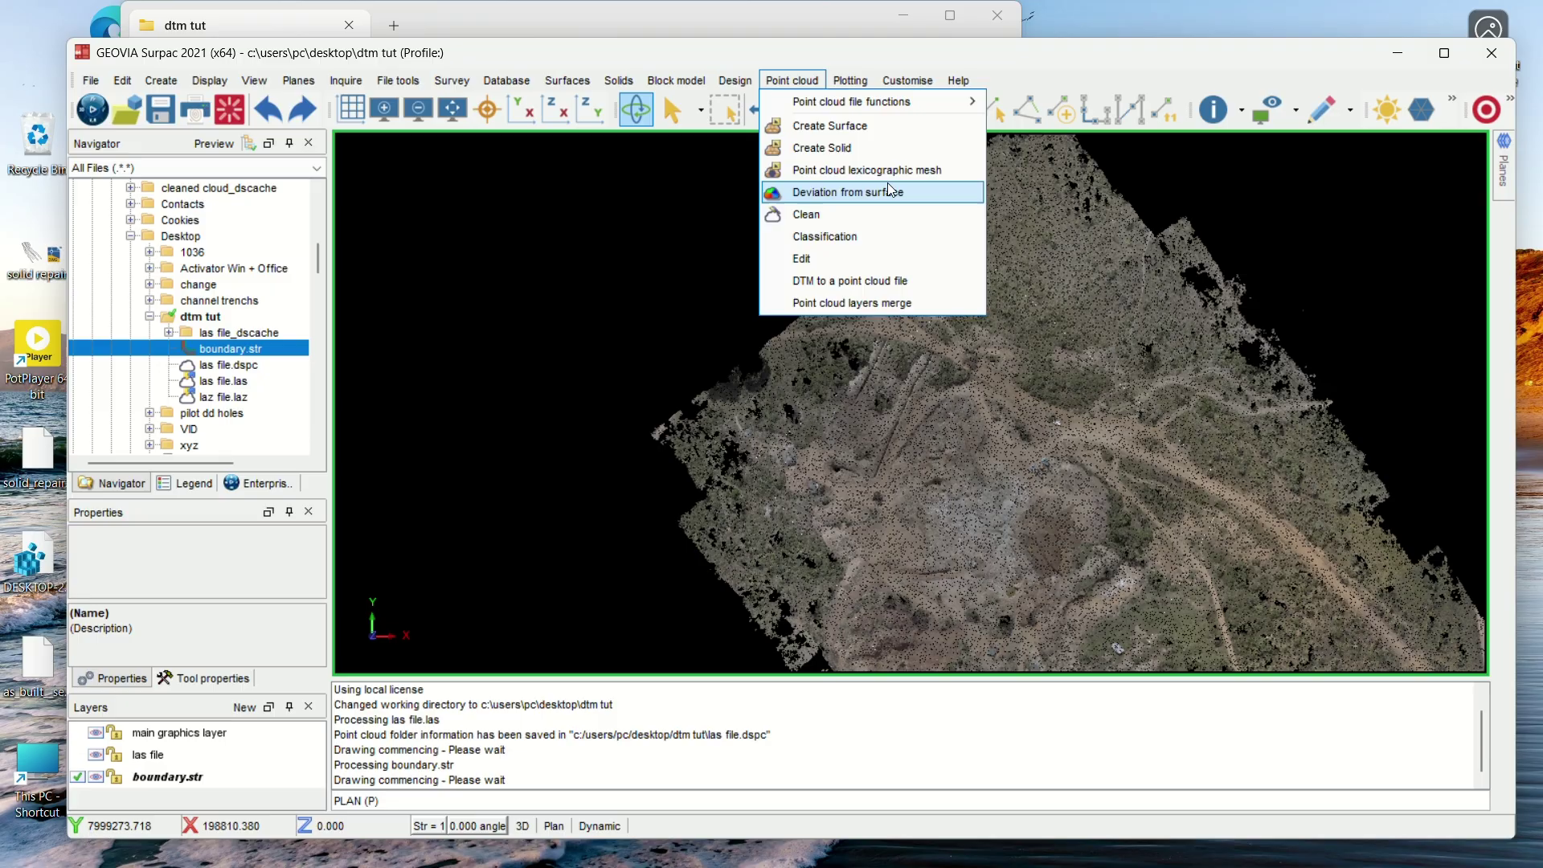
{"action": "left_click", "coordinate": [843, 262]}
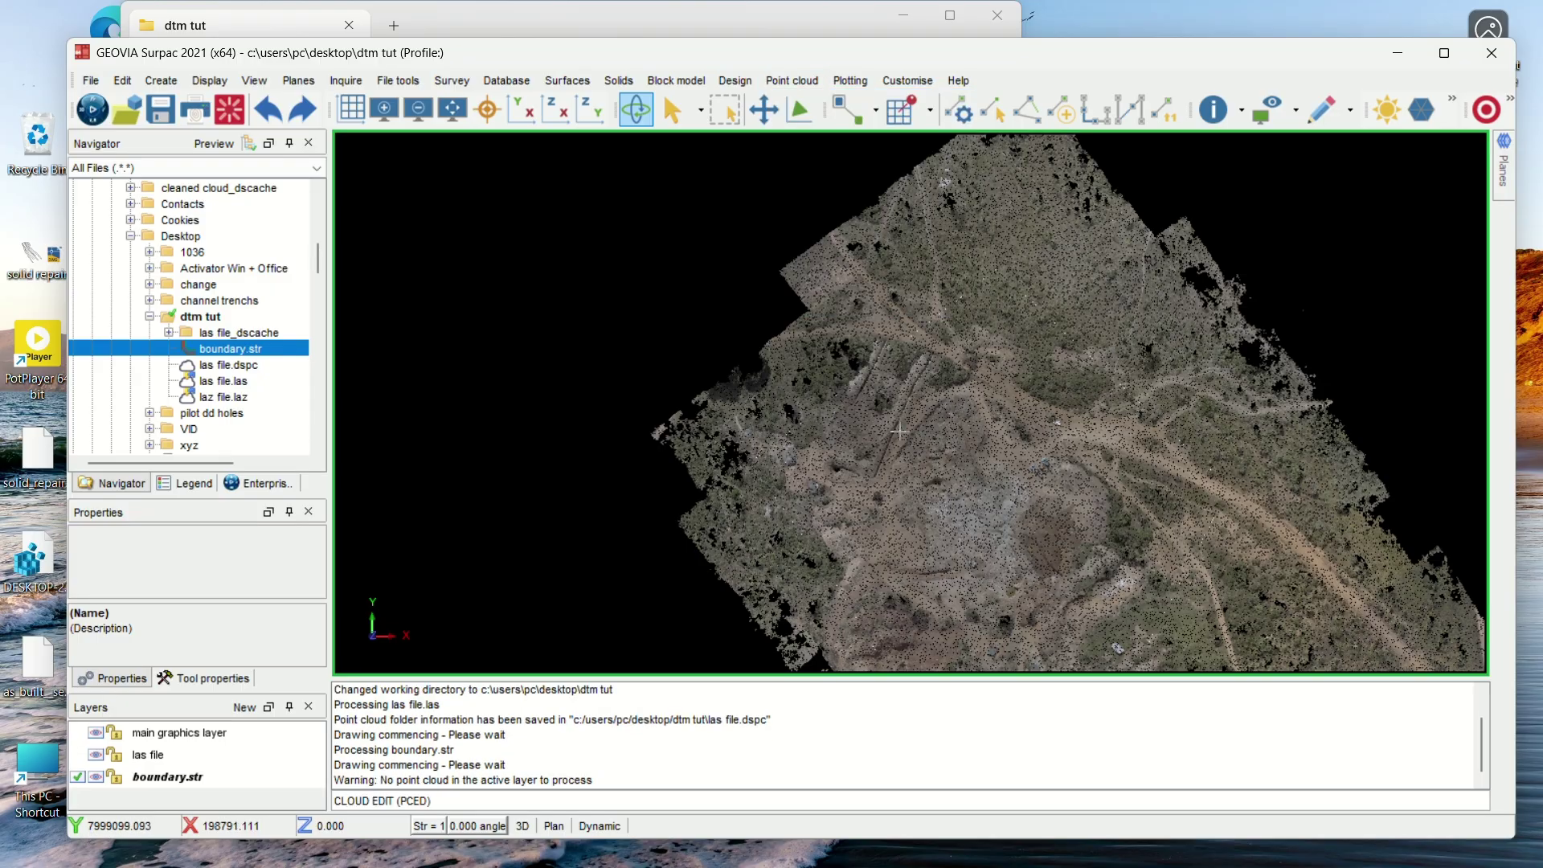
{"action": "scroll", "coordinate": [862, 398], "scroll_direction": "up", "scroll_amount": 2}
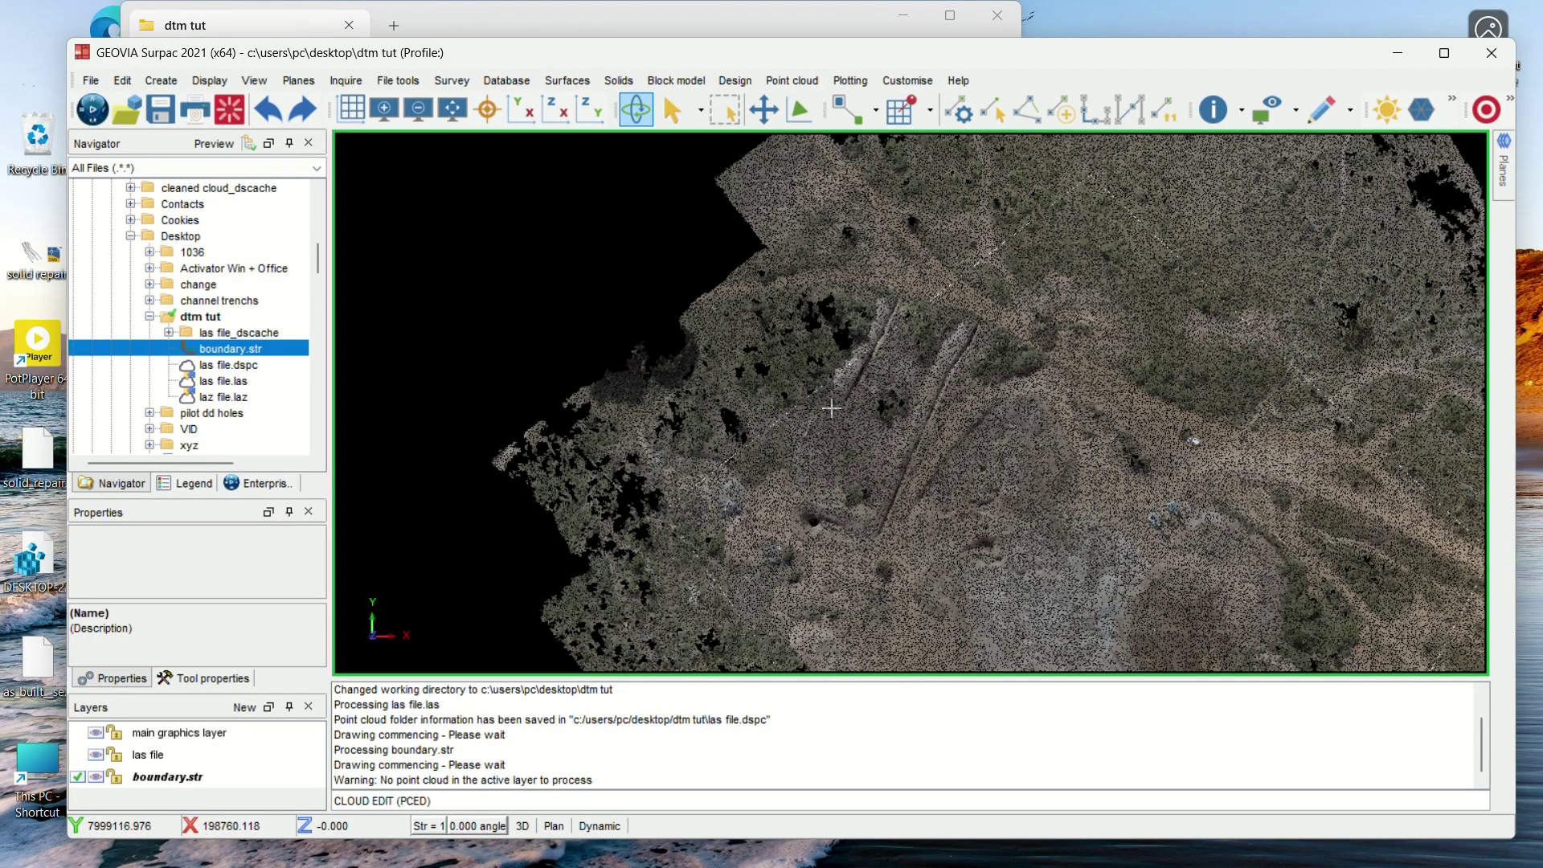
Make the las file layer the active layer.
{"action": "left_click", "coordinate": [75, 756]}
{"action": "left_click", "coordinate": [77, 756]}
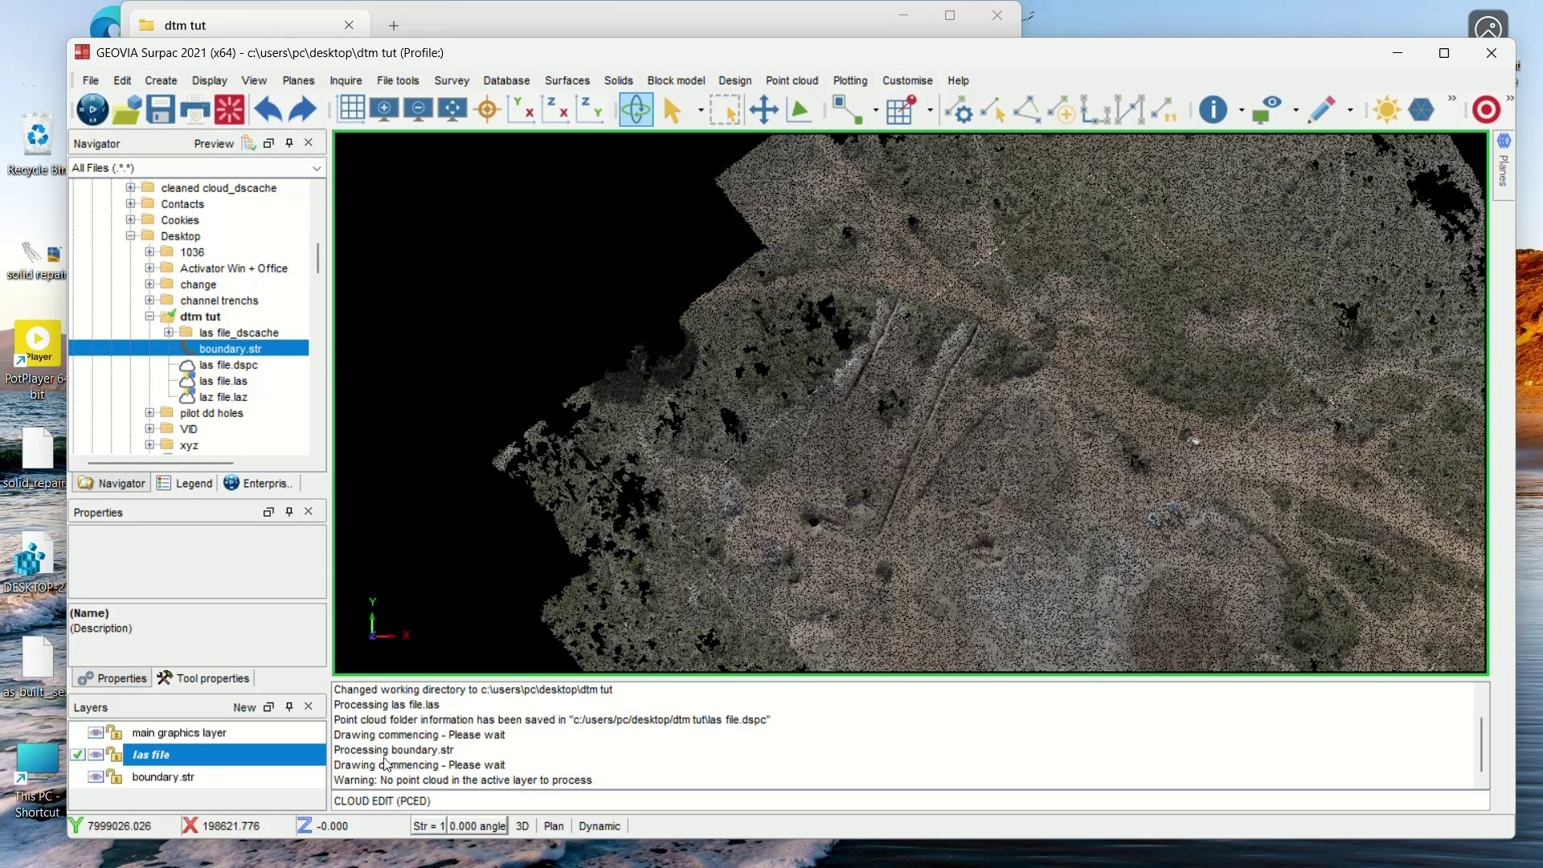
{"action": "scroll", "coordinate": [441, 778], "scroll_direction": "up", "scroll_amount": 1}
Clip the point cloud to the existing boundary segment, retaining points inside the polygon, and save it as a new .asc cloud named drone data.
{"action": "left_click", "coordinate": [787, 81]}
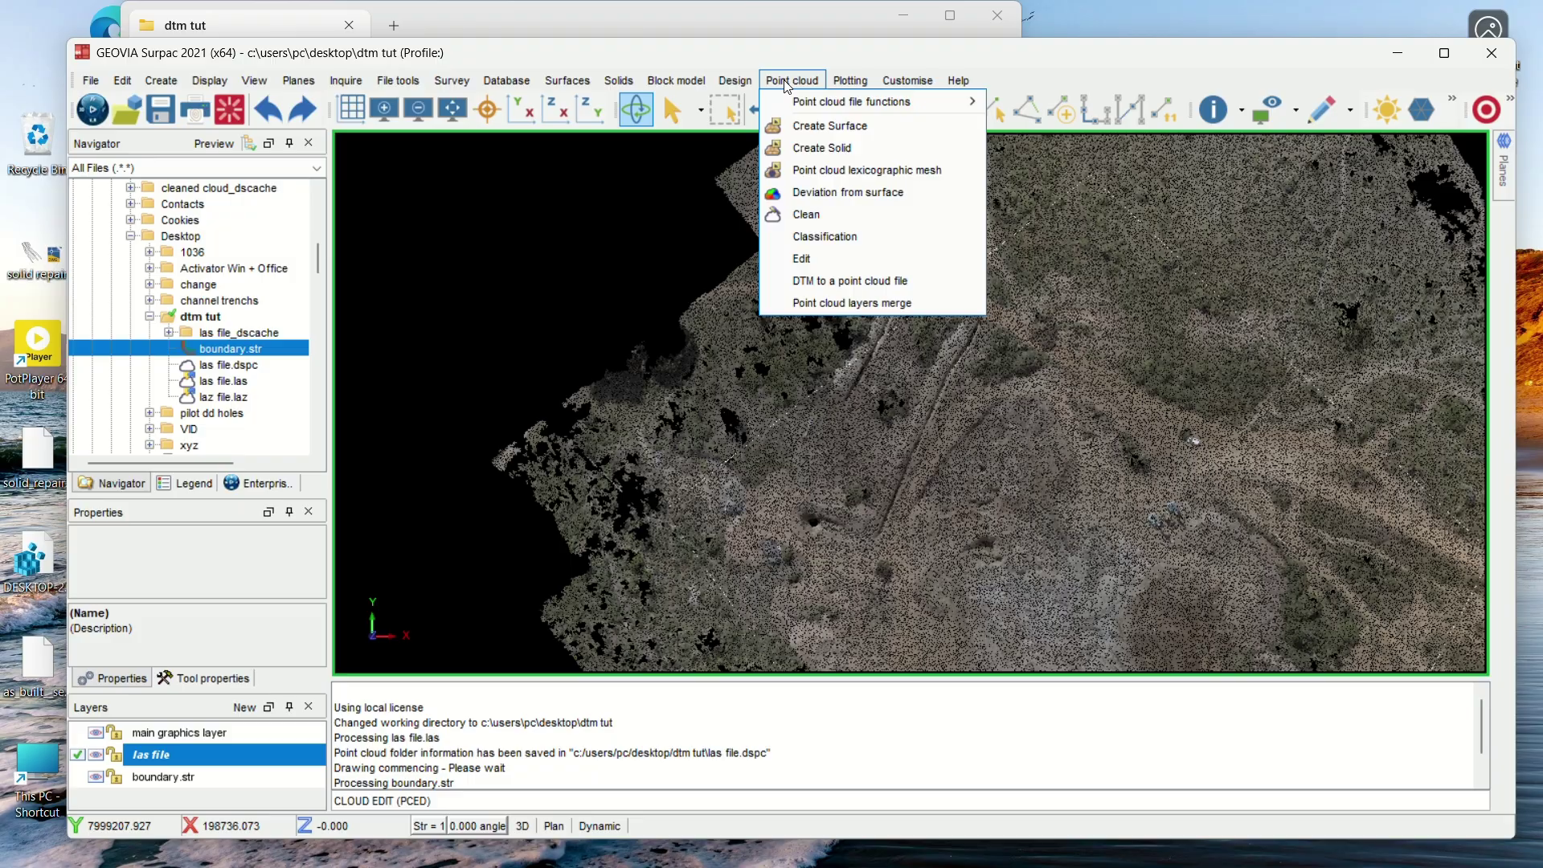
{"action": "left_click", "coordinate": [900, 259]}
{"action": "left_click", "coordinate": [836, 397]}
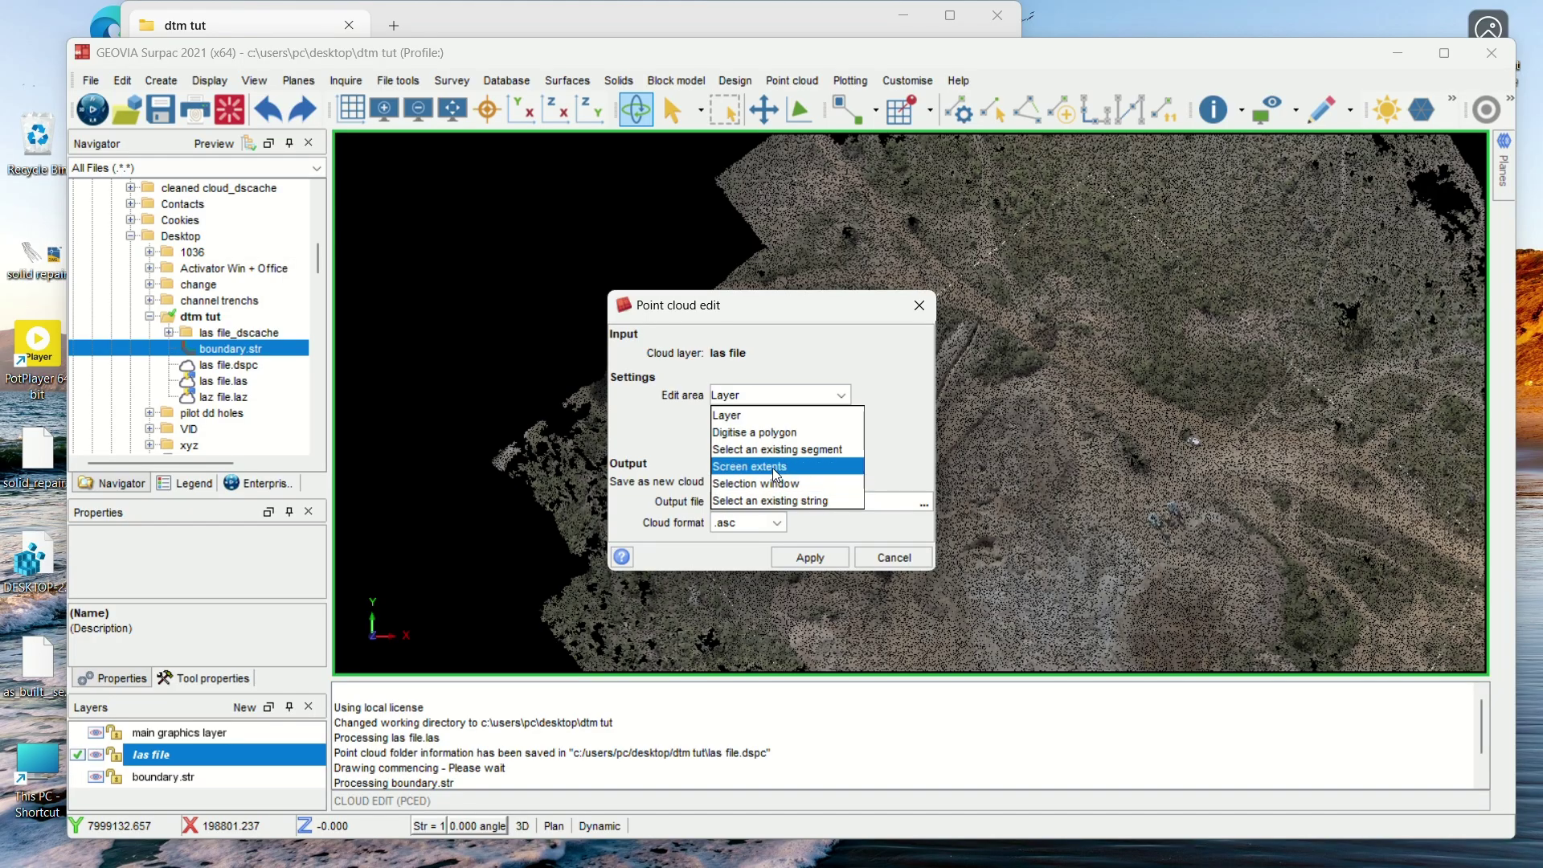
{"action": "left_click", "coordinate": [778, 449]}
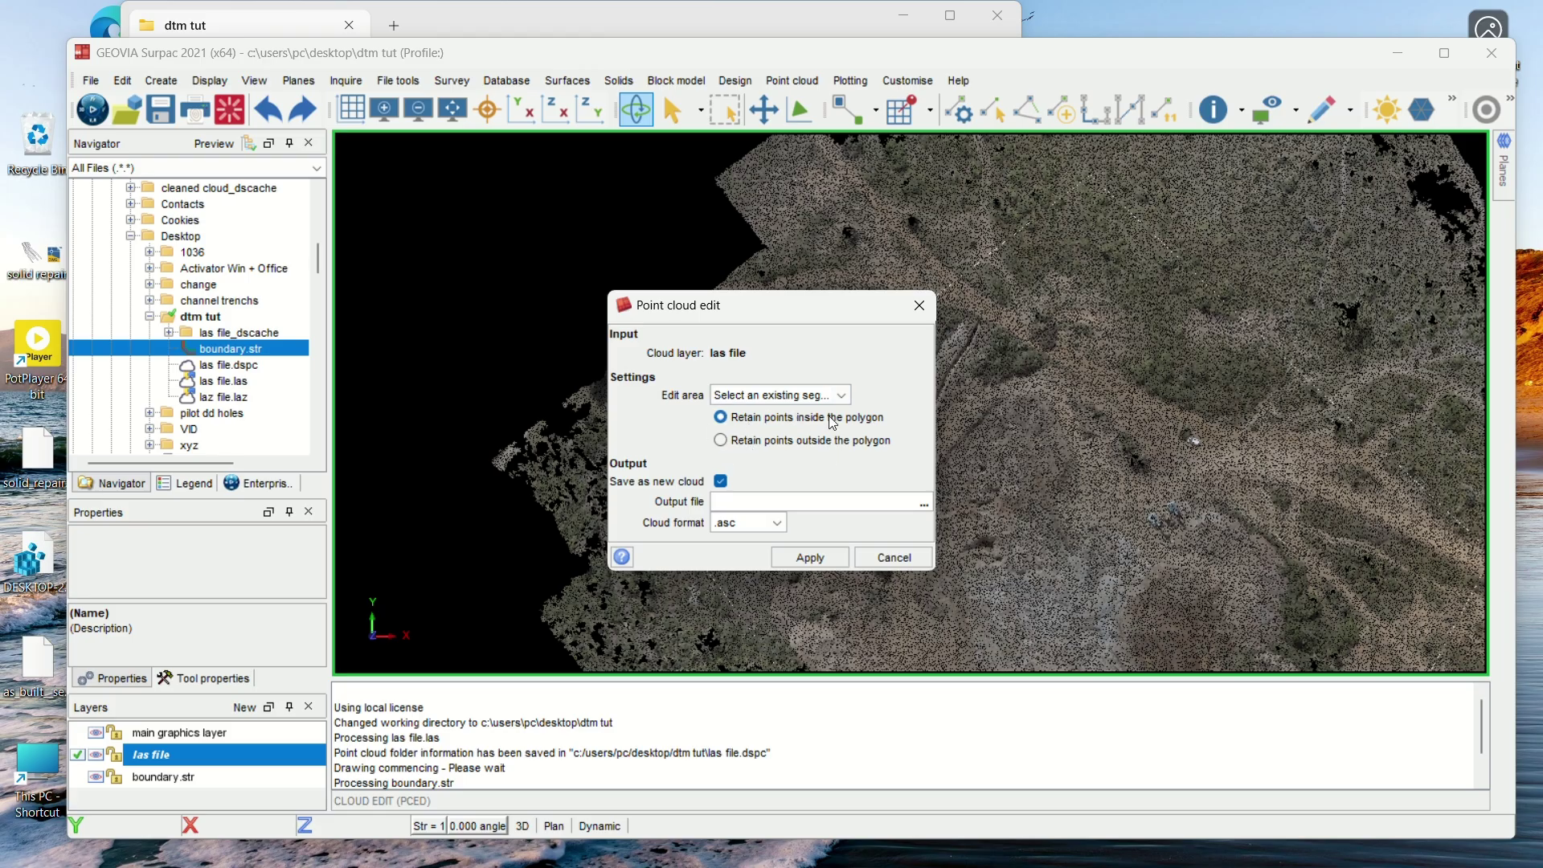
{"action": "left_click", "coordinate": [763, 504]}
{"action": "type", "text": "drone data"}
{"action": "left_click", "coordinate": [809, 557]}
{"action": "scroll", "coordinate": [852, 353], "scroll_direction": "up", "scroll_amount": 5}
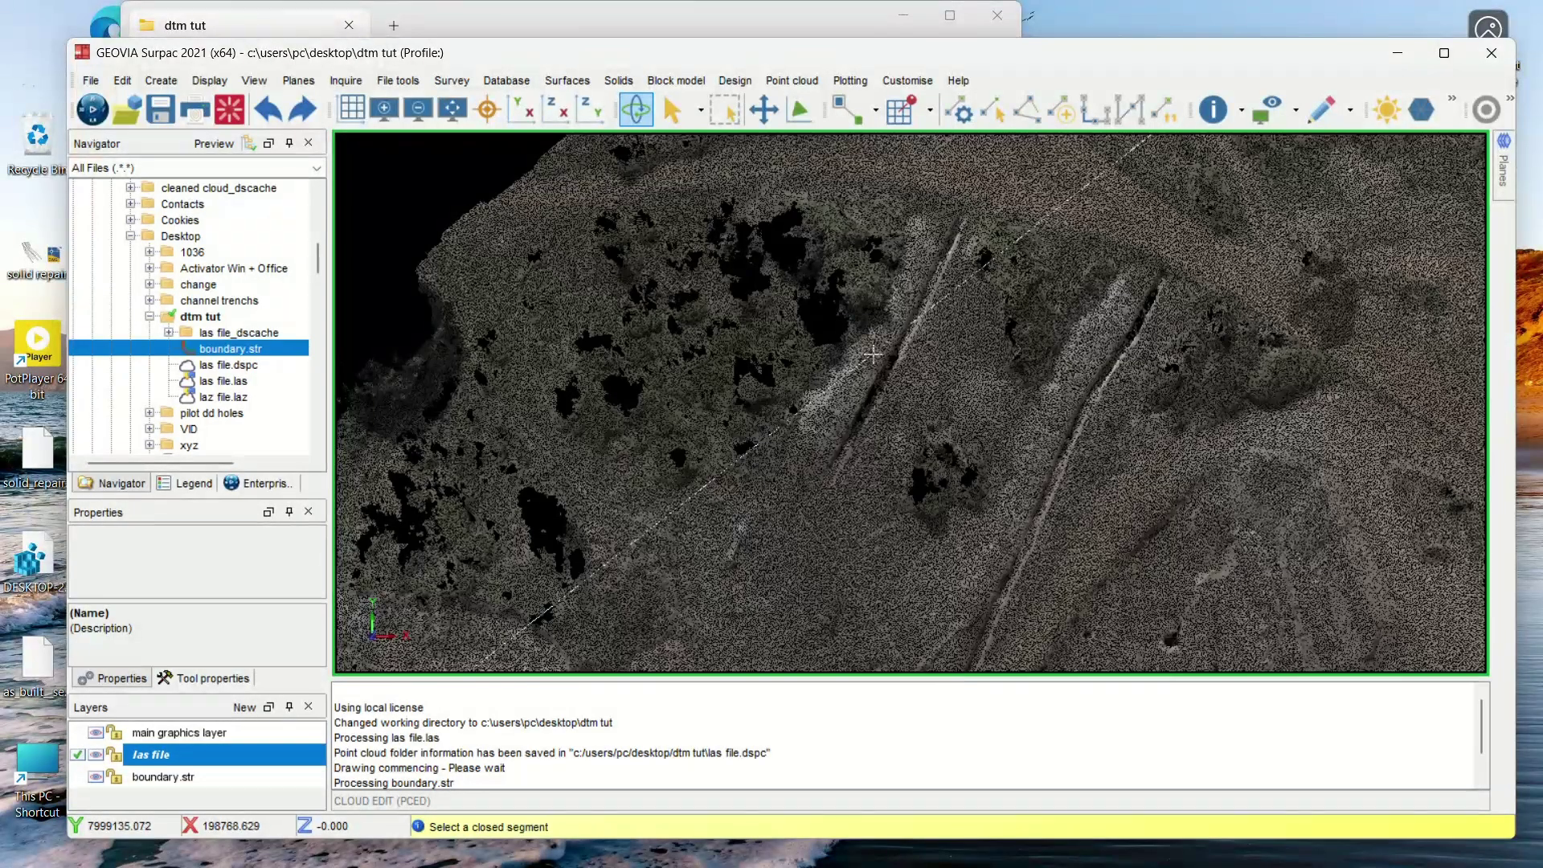
{"action": "scroll", "coordinate": [900, 318], "scroll_direction": "up", "scroll_amount": 2}
{"action": "left_click", "coordinate": [923, 303]}
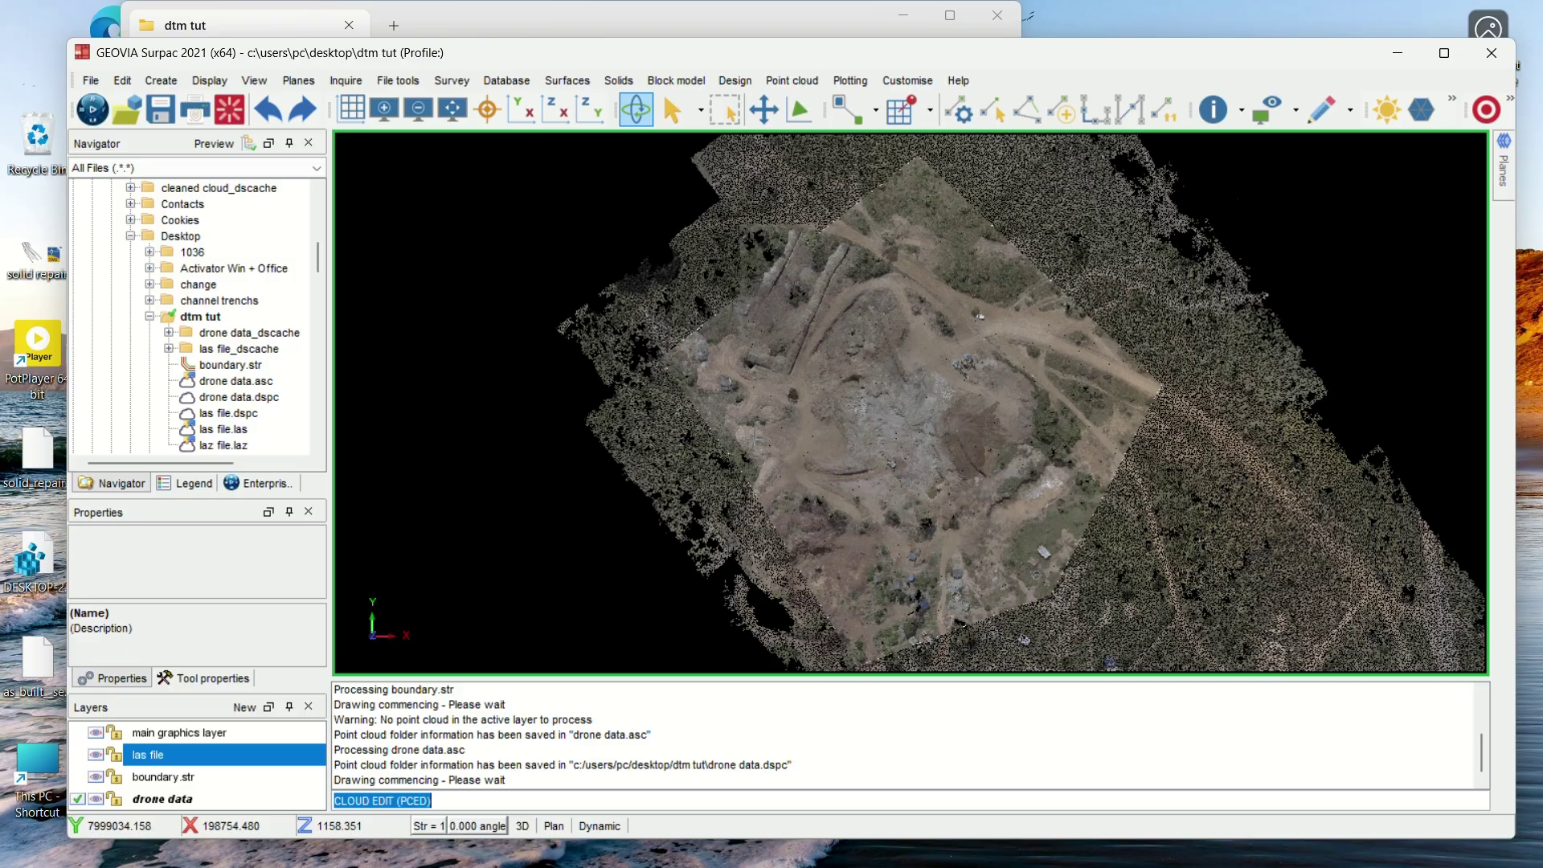
{"action": "scroll", "coordinate": [667, 442], "scroll_direction": "down", "scroll_amount": 2}
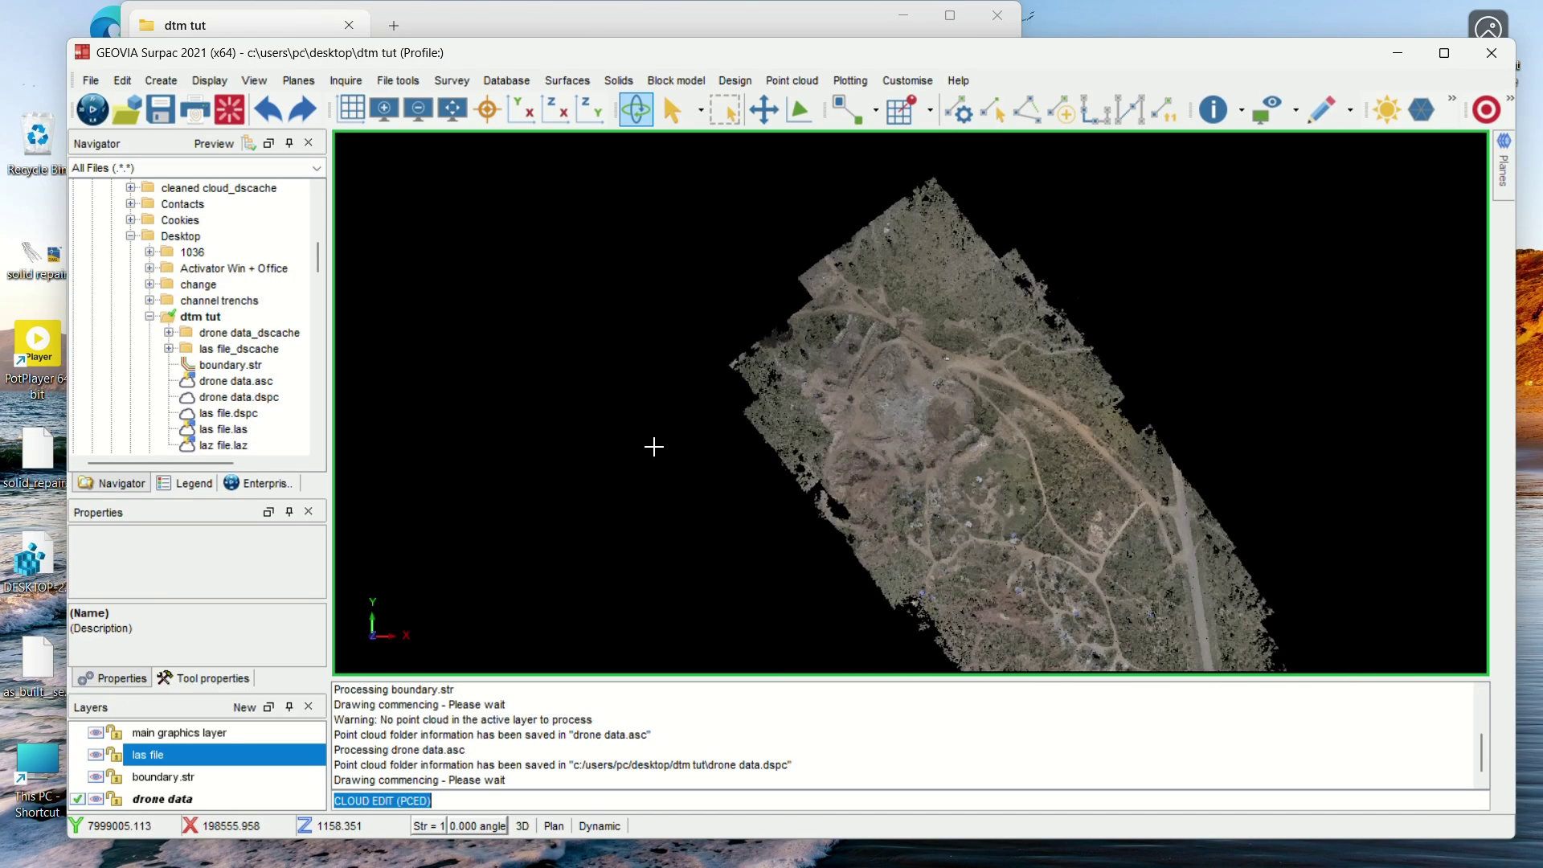
{"action": "scroll", "coordinate": [832, 432], "scroll_direction": "up", "scroll_amount": 2}
{"action": "scroll", "coordinate": [832, 432], "scroll_direction": "down", "scroll_amount": 3}
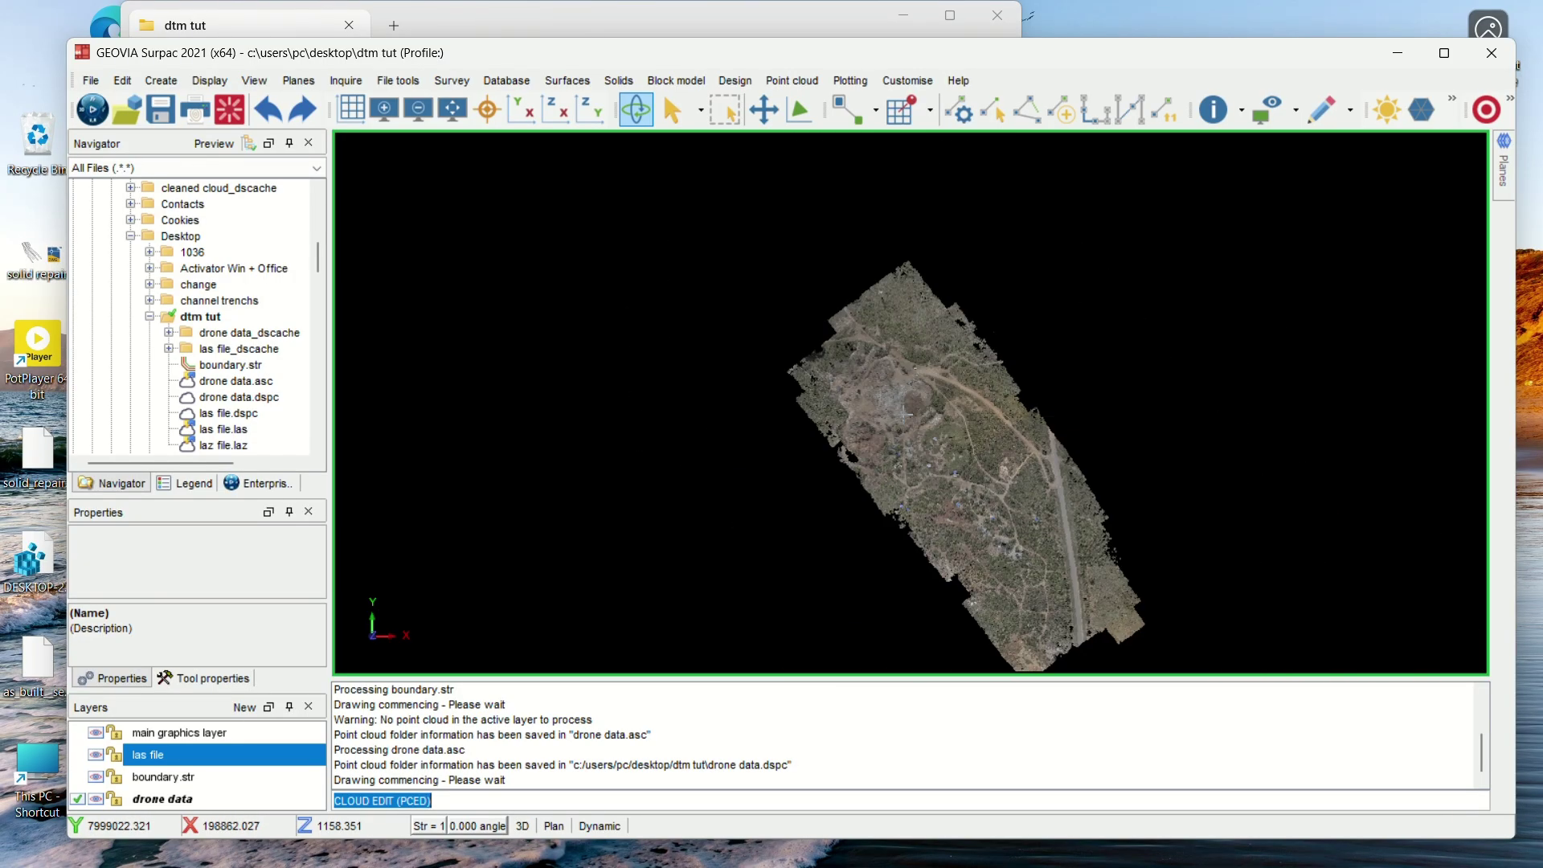
{"action": "scroll", "coordinate": [962, 515], "scroll_direction": "up", "scroll_amount": 2}
{"action": "scroll", "coordinate": [961, 514], "scroll_direction": "down", "scroll_amount": 1}
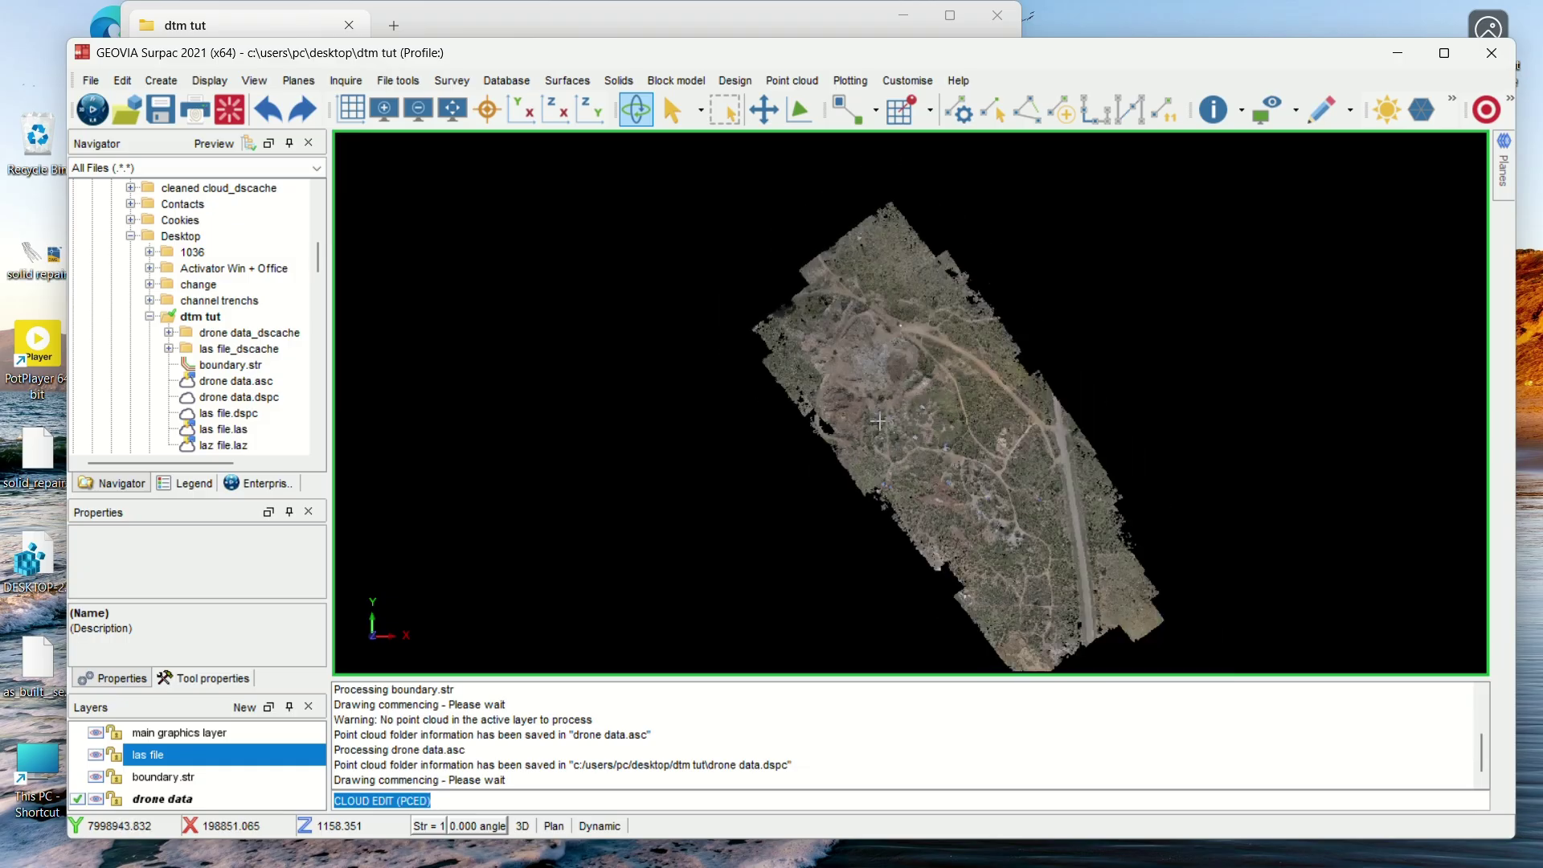
Hide the las file layer to inspect the clipped cloud, and delete that layer from the session.
{"action": "left_click", "coordinate": [97, 757]}
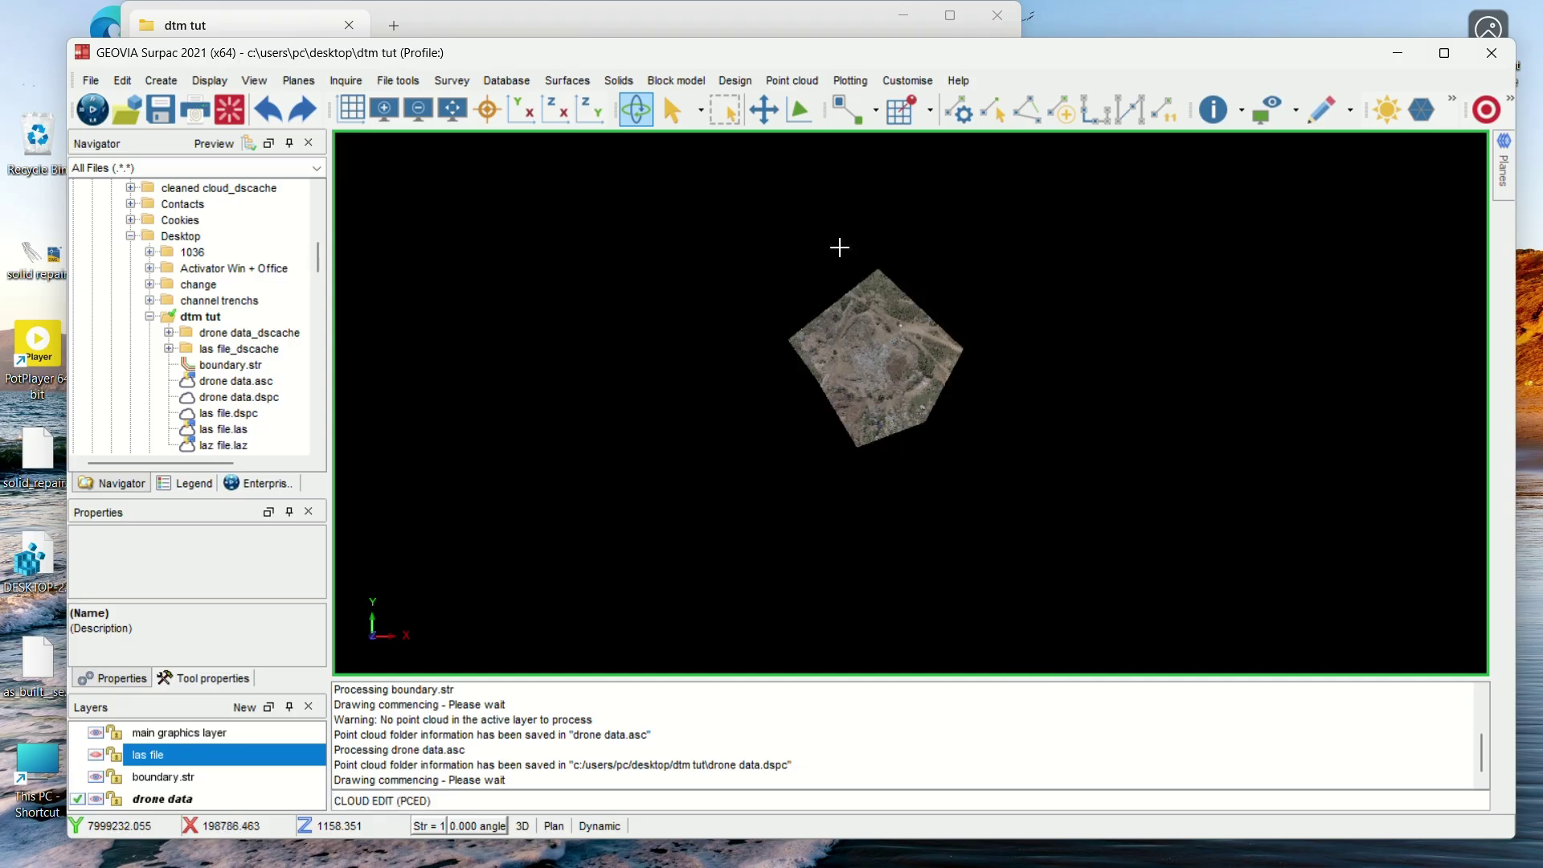
{"action": "scroll", "coordinate": [852, 282], "scroll_direction": "up", "scroll_amount": 2}
{"action": "scroll", "coordinate": [943, 425], "scroll_direction": "up", "scroll_amount": 2}
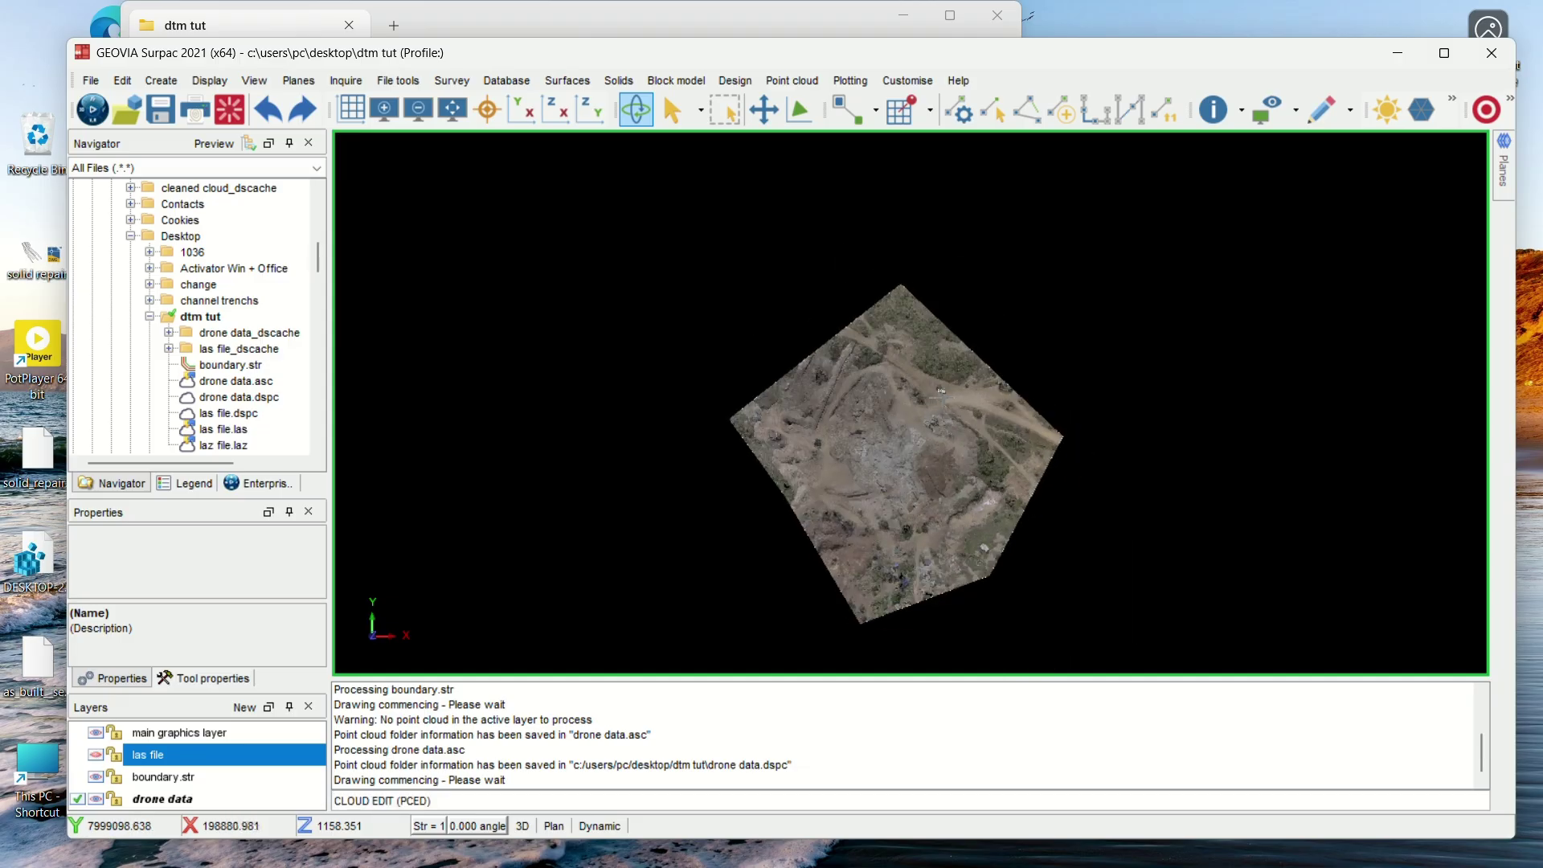
{"action": "left_click", "coordinate": [155, 801]}
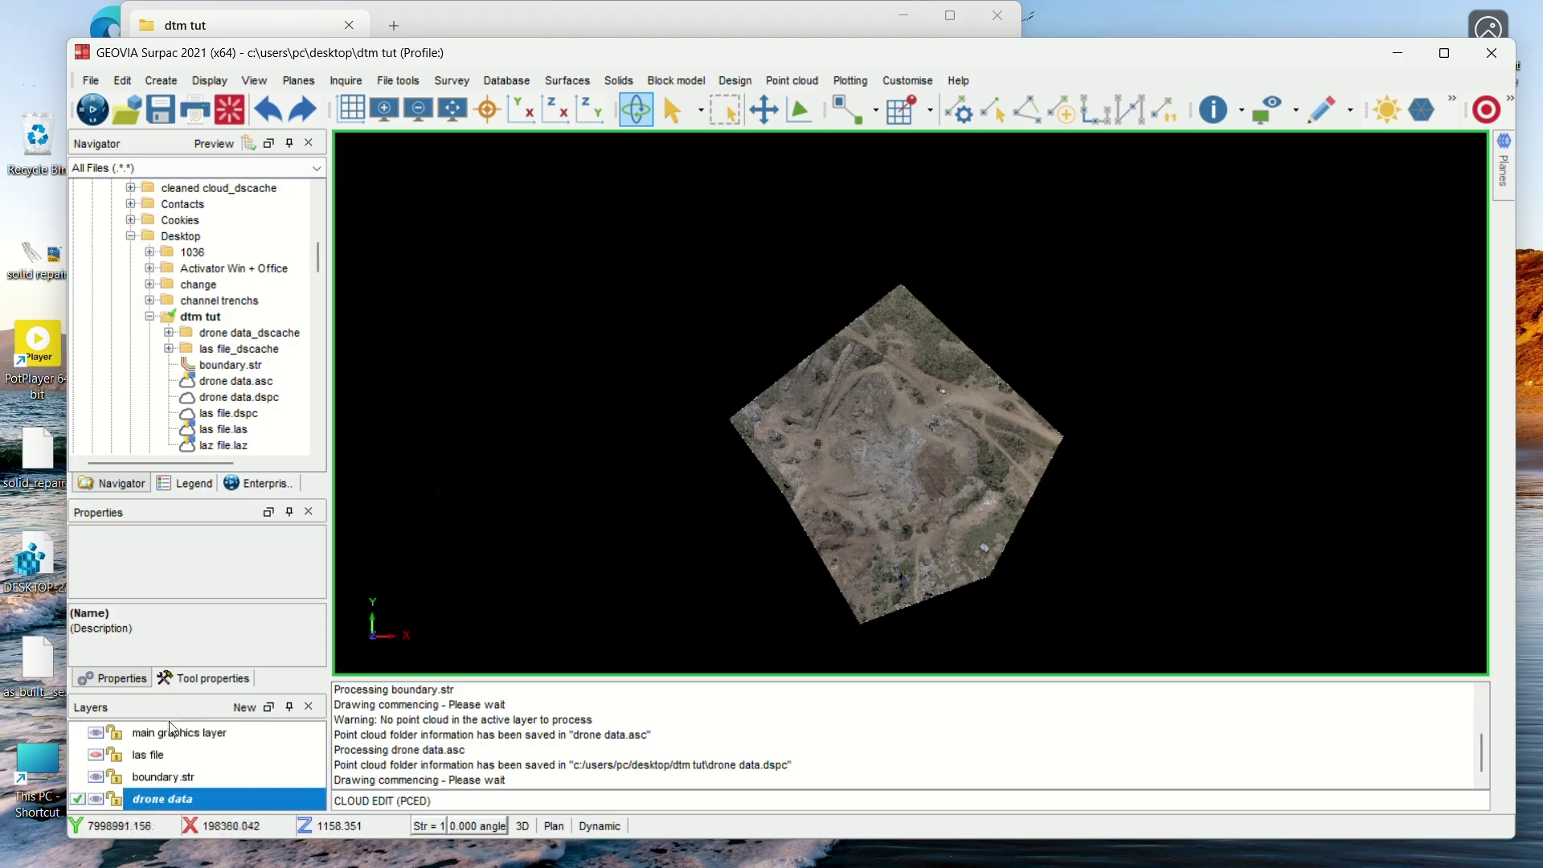
{"action": "left_click", "coordinate": [153, 756]}
{"action": "right_click", "coordinate": [156, 760]}
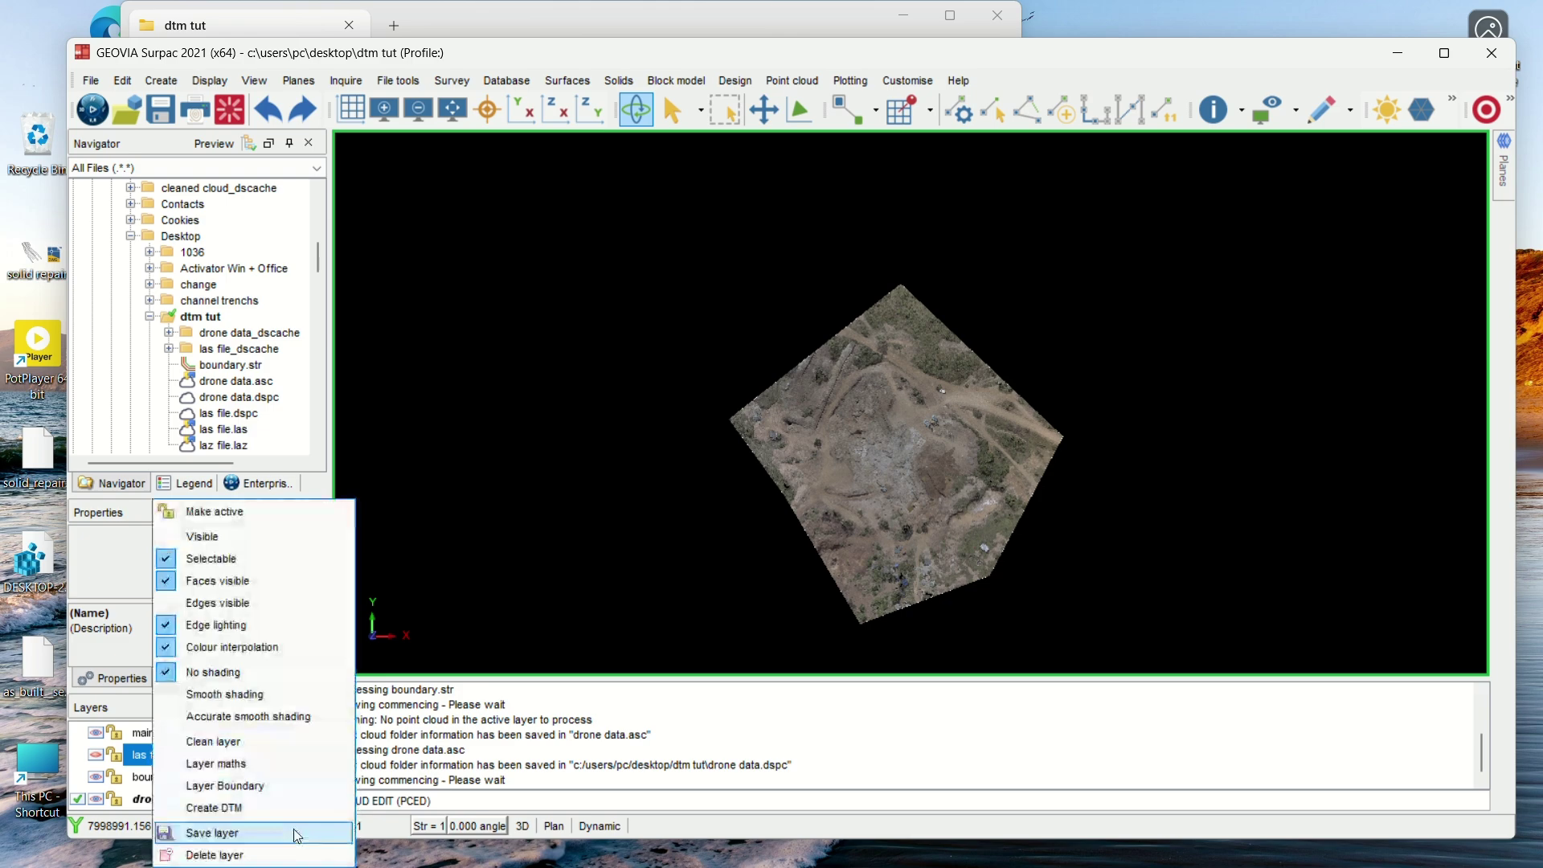
{"action": "left_click", "coordinate": [241, 850]}
{"action": "left_click", "coordinate": [170, 780]}
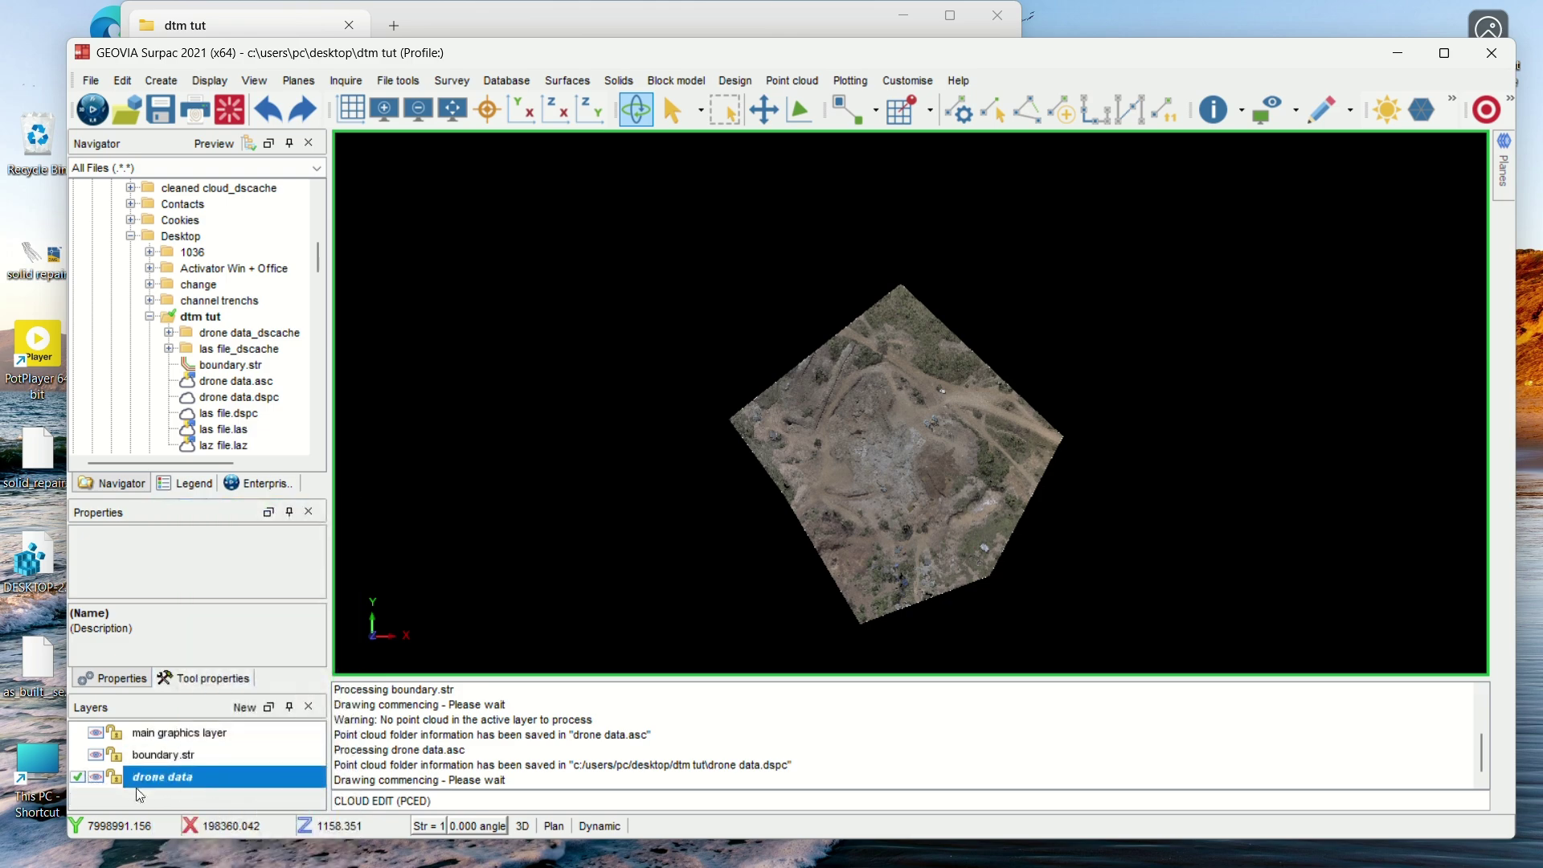
Hide the boundary.str layer and inspect the clipped drone data cloud in 3D.
{"action": "scroll", "coordinate": [931, 387], "scroll_direction": "up", "scroll_amount": 3}
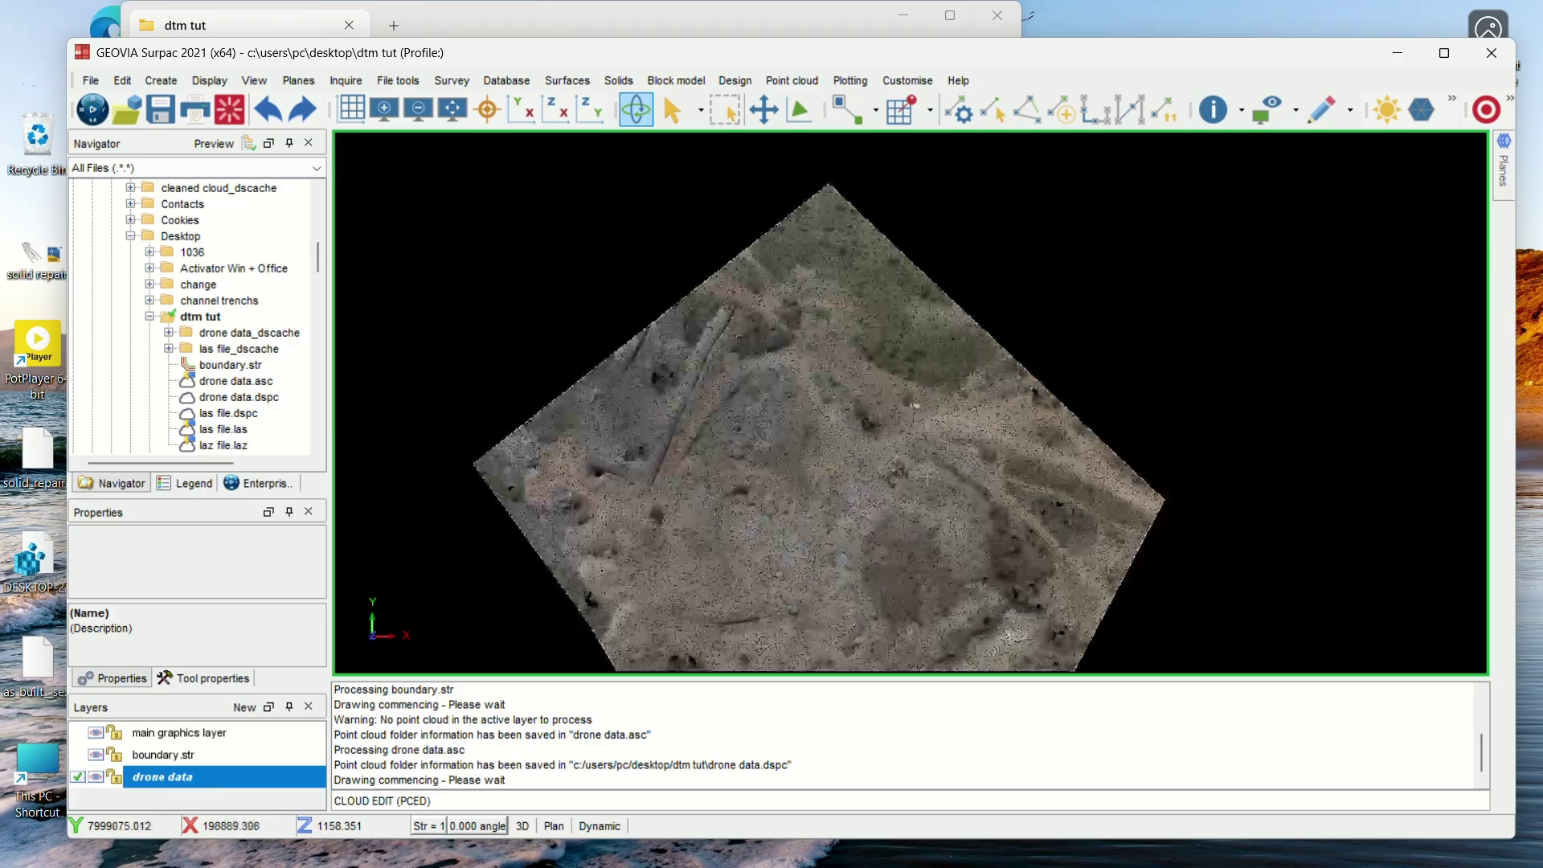
{"action": "left_click_drag", "start_coordinate": [791, 413], "coordinate": [788, 523]}
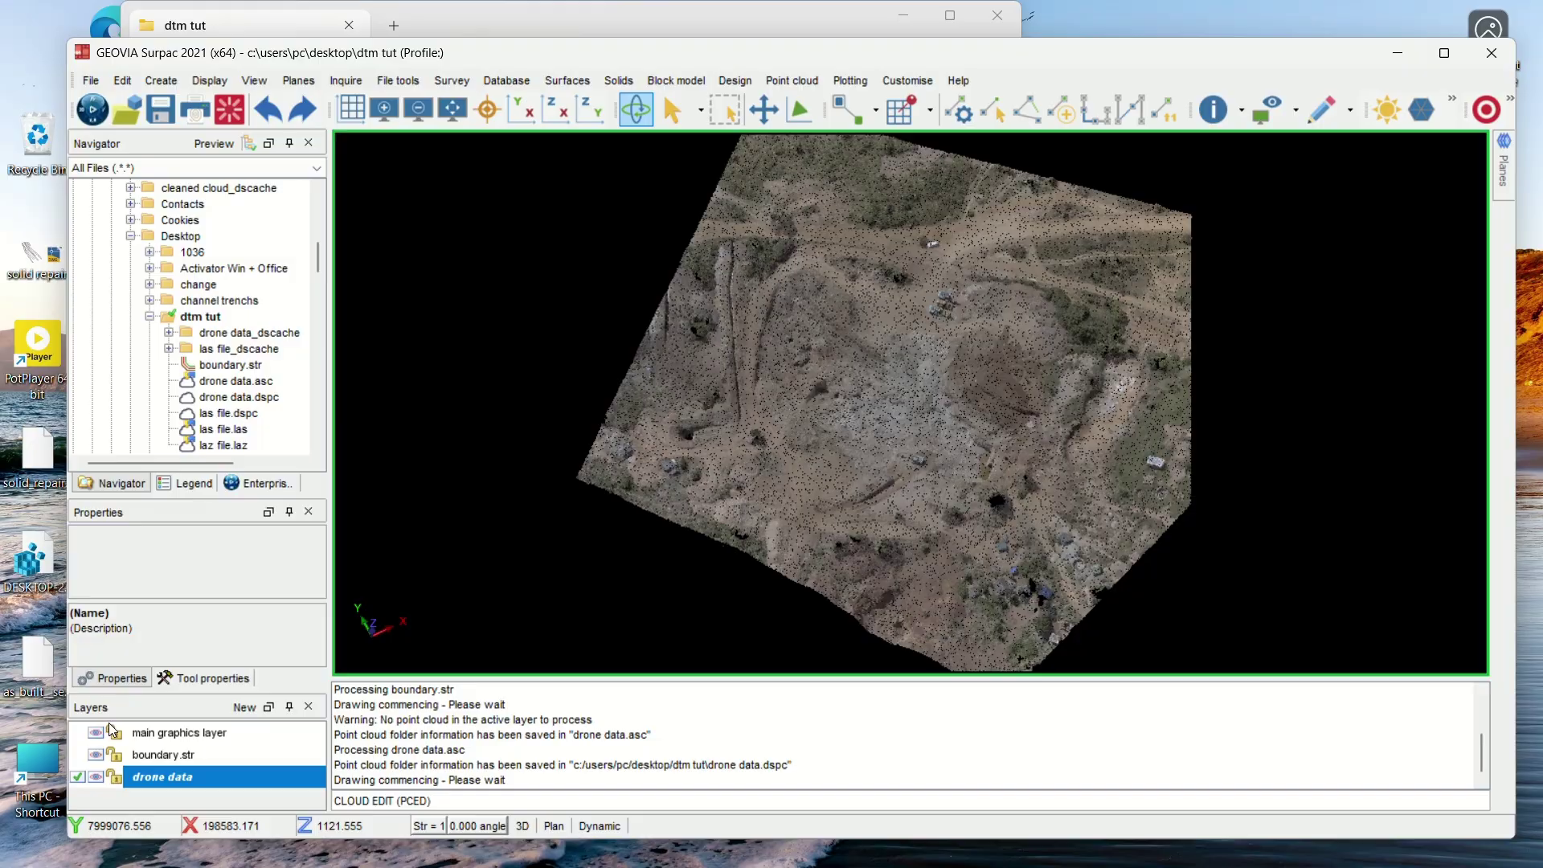
{"action": "left_click", "coordinate": [94, 757]}
{"action": "scroll", "coordinate": [960, 446], "scroll_direction": "down", "scroll_amount": 3}
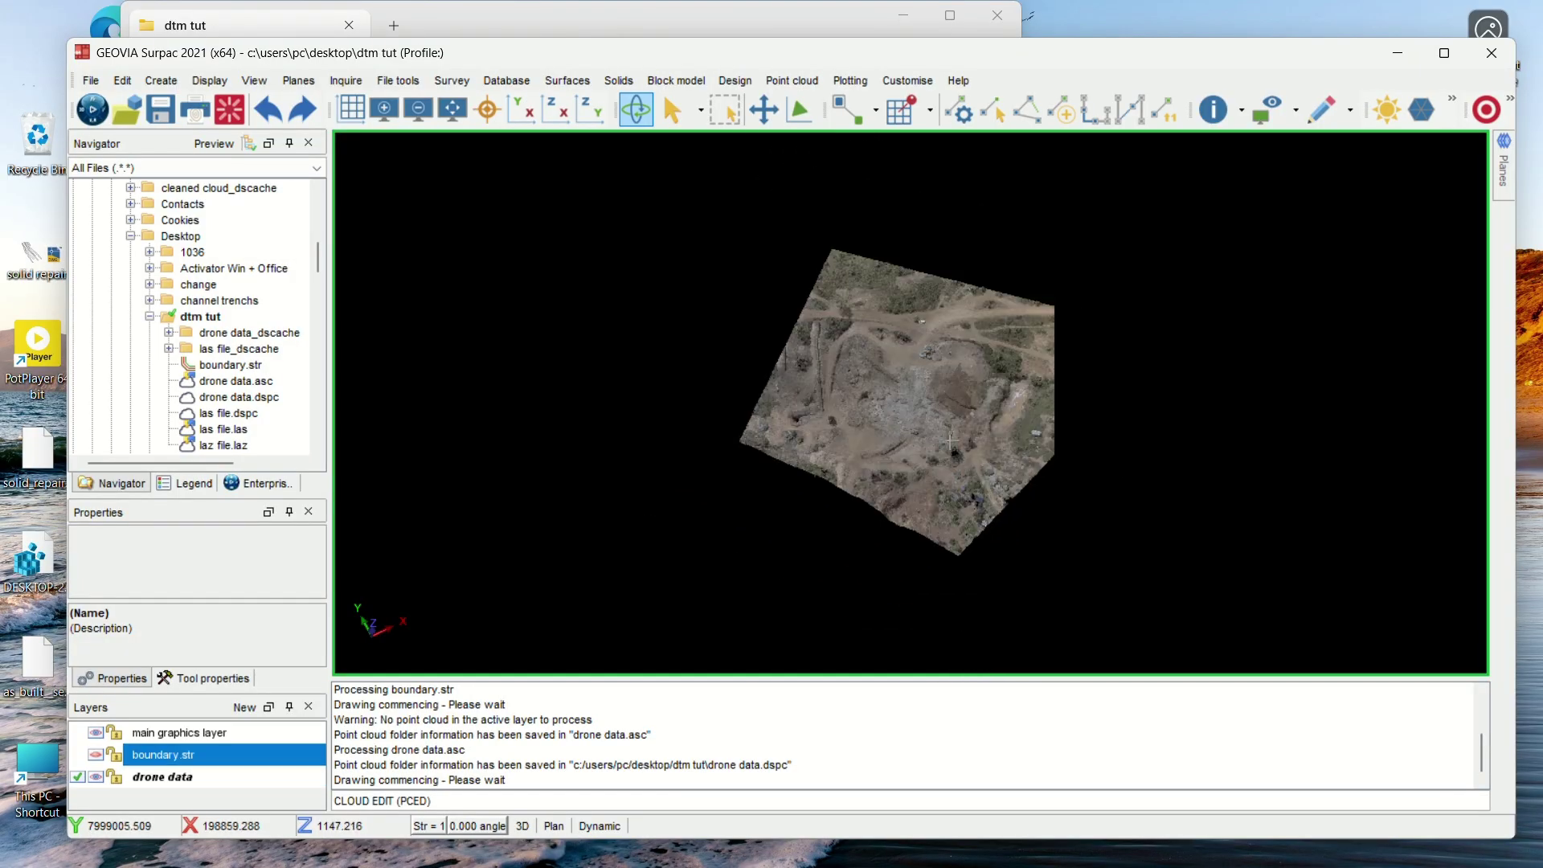
{"action": "mouse_move", "coordinate": [963, 452]}
{"action": "left_mouse_down"}
{"action": "mouse_move", "coordinate": [961, 522]}
{"action": "mouse_move", "coordinate": [955, 454]}
{"action": "left_mouse_up"}
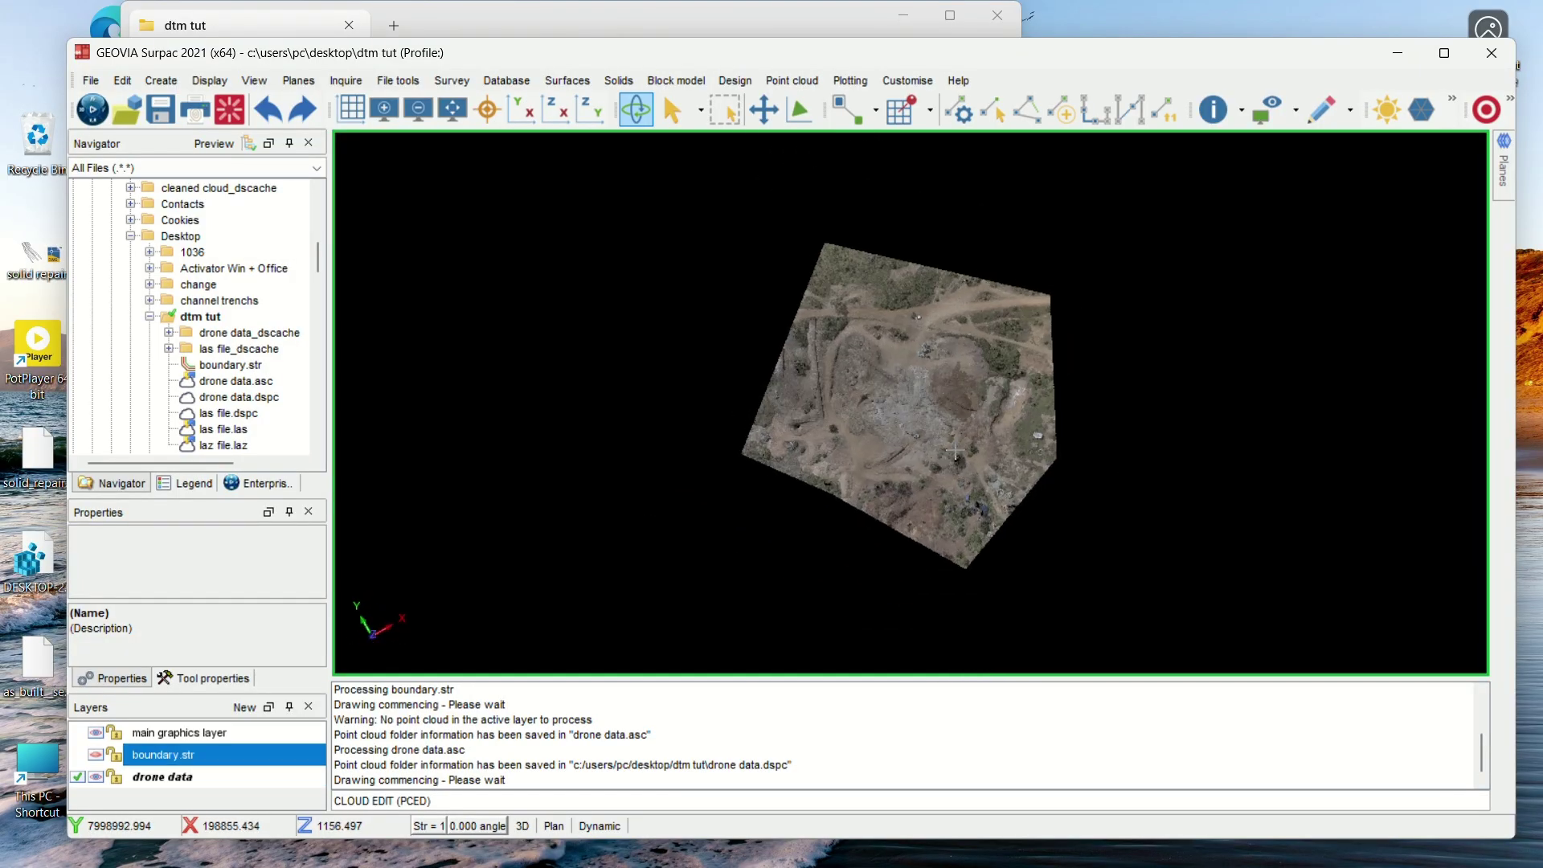
Clean the drone data point cloud with an outlier distance of 0.2 and the Radius search method, without saving it as a new cloud.
{"action": "left_click", "coordinate": [799, 81]}
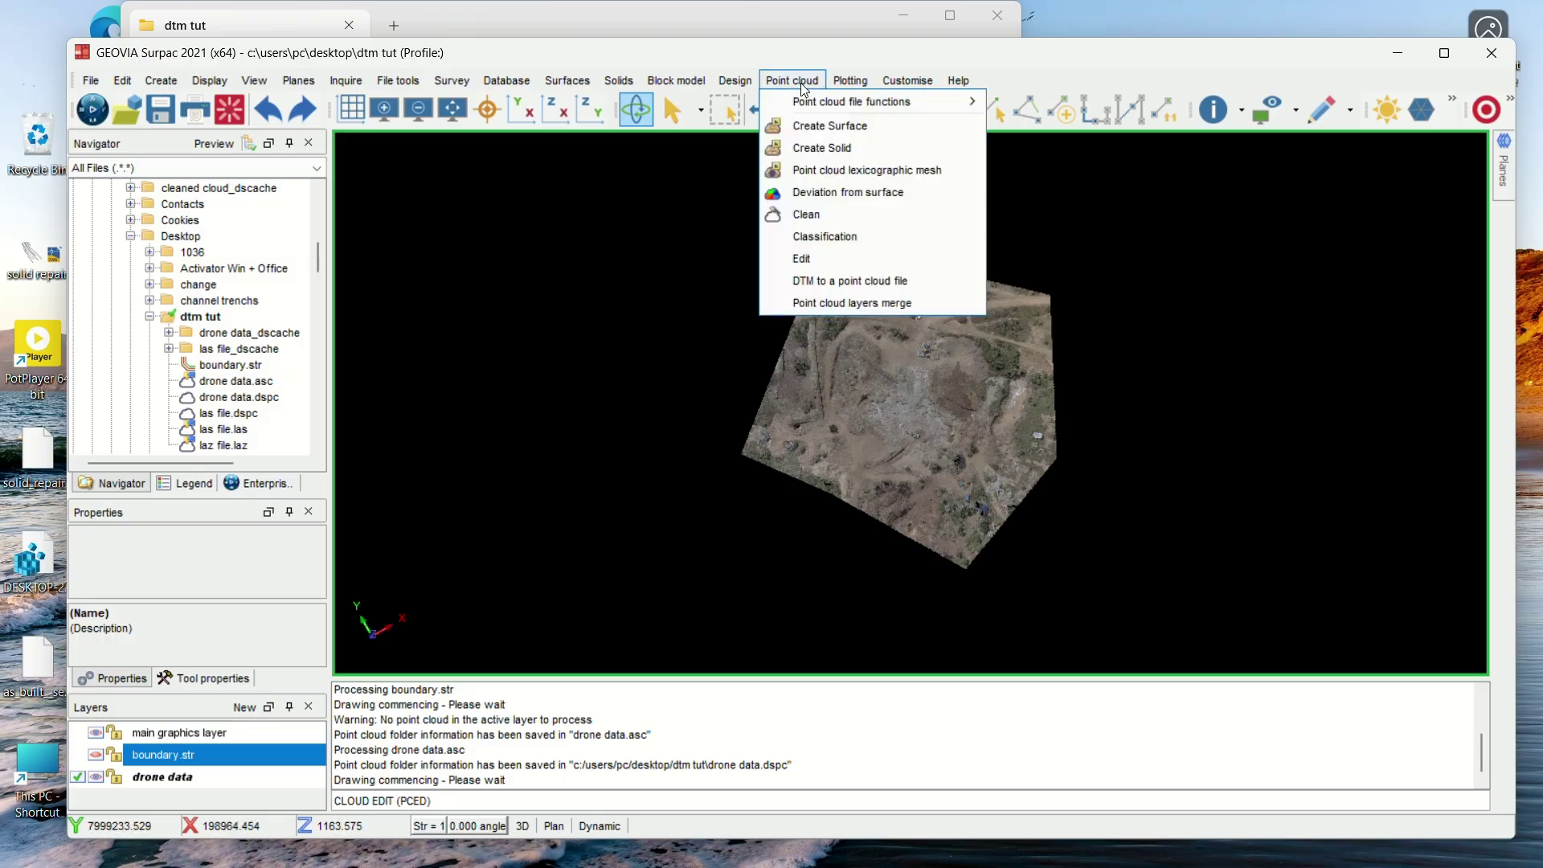
{"action": "left_click", "coordinate": [874, 215]}
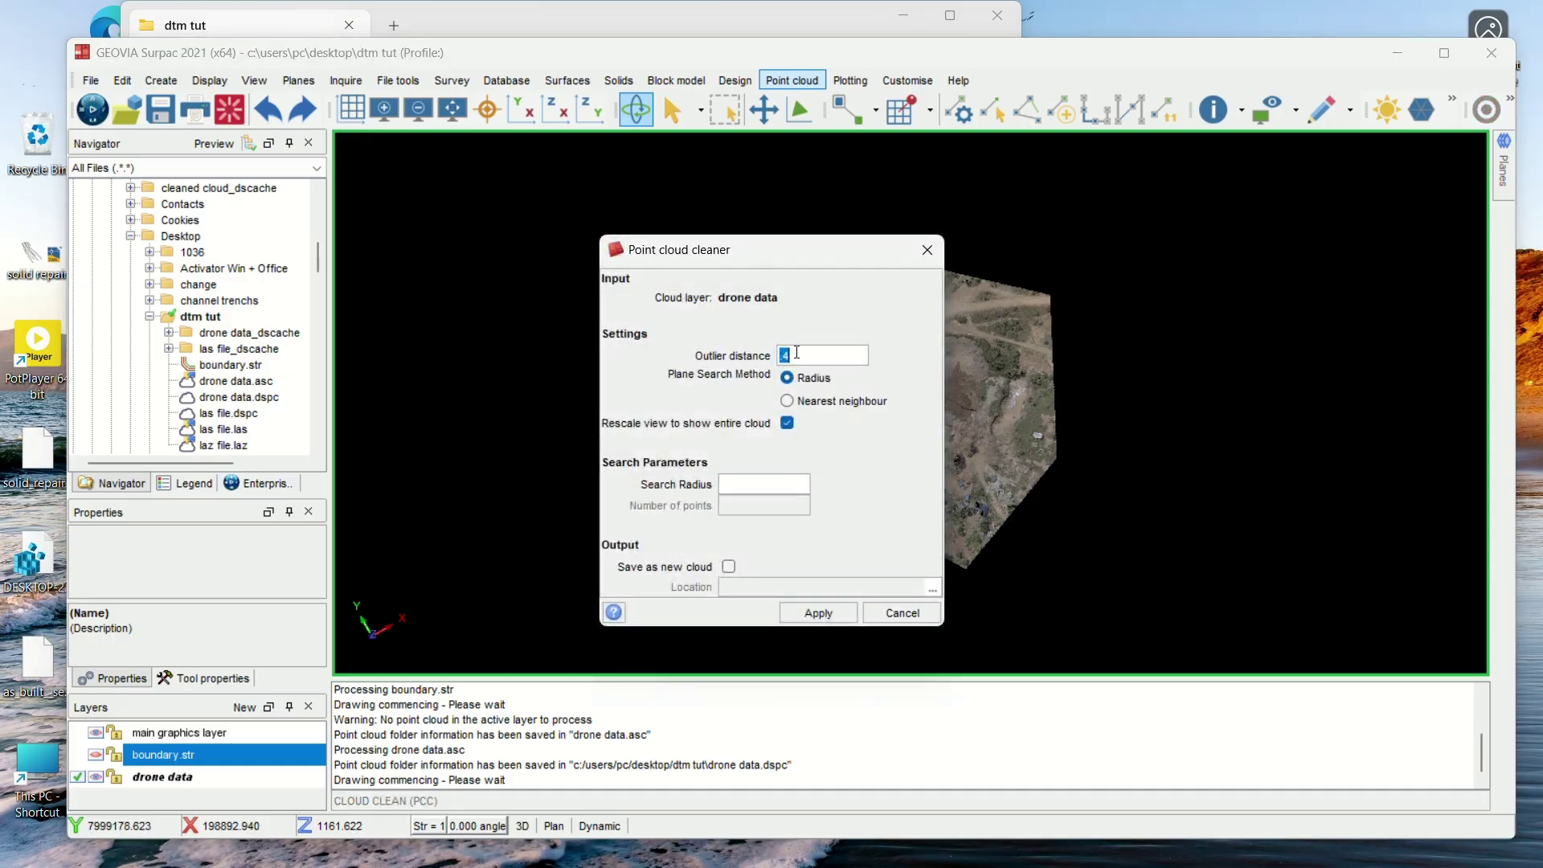
{"action": "key", "text": "BackSpace"}
{"action": "type", "text": "0.2"}
{"action": "left_click", "coordinate": [729, 567]}
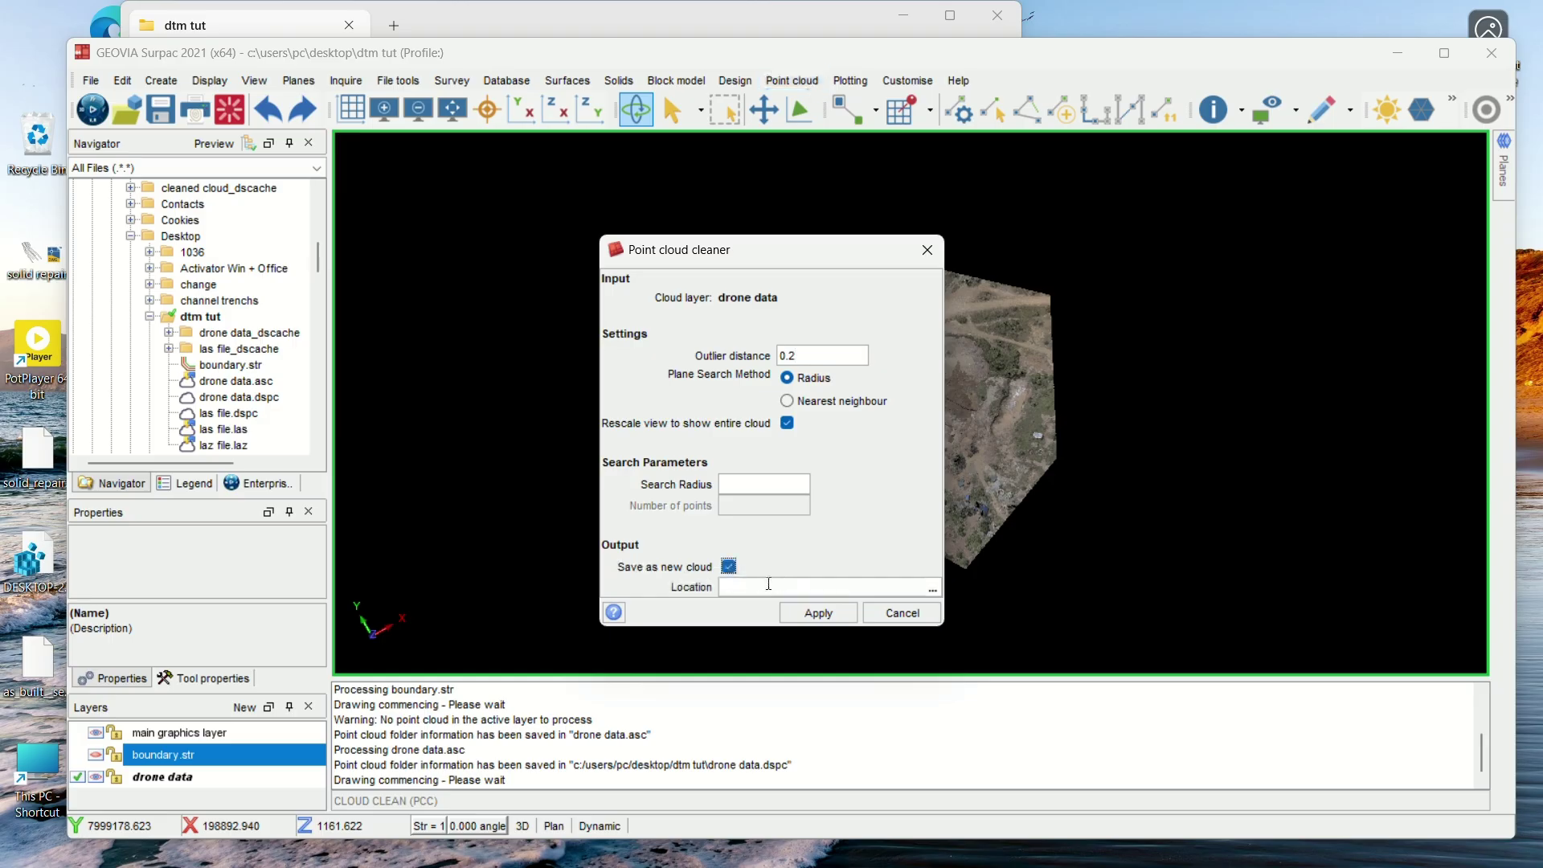
{"action": "left_click", "coordinate": [729, 566]}
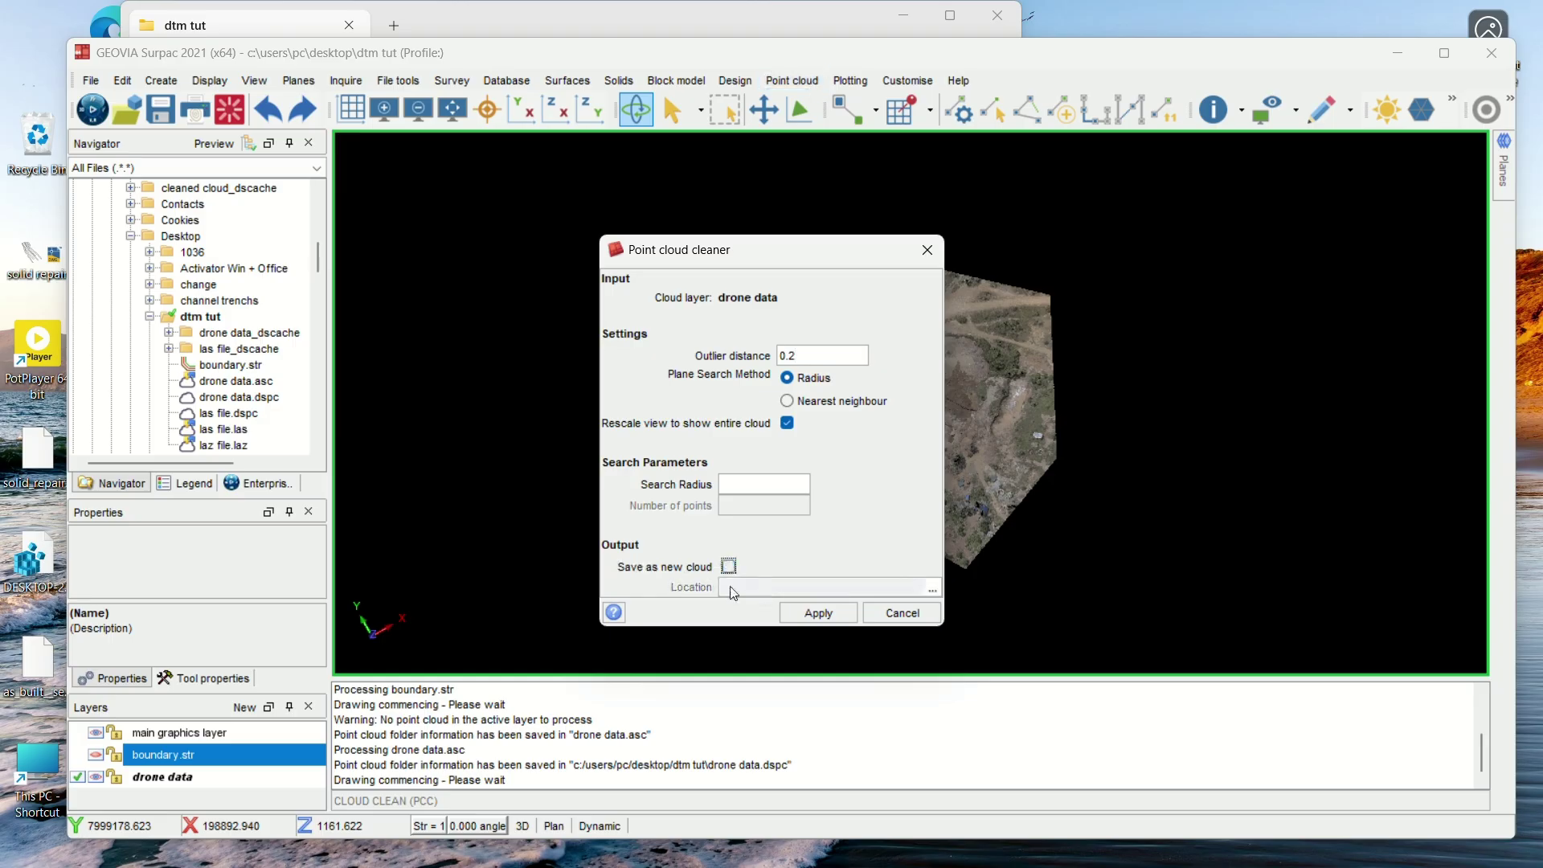
{"action": "left_click", "coordinate": [164, 778]}
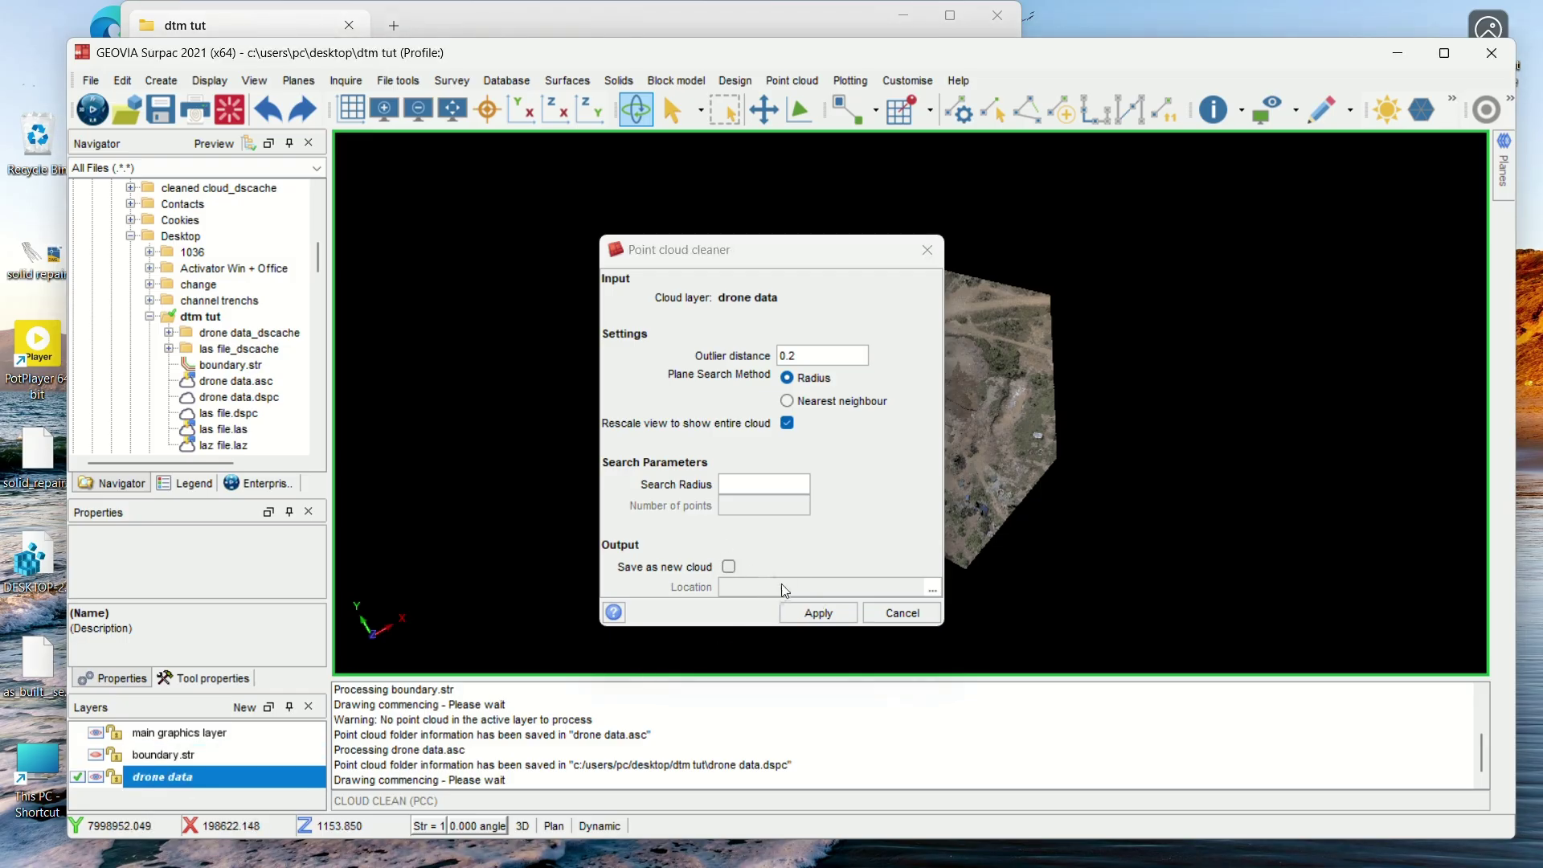
{"action": "left_click", "coordinate": [831, 611]}
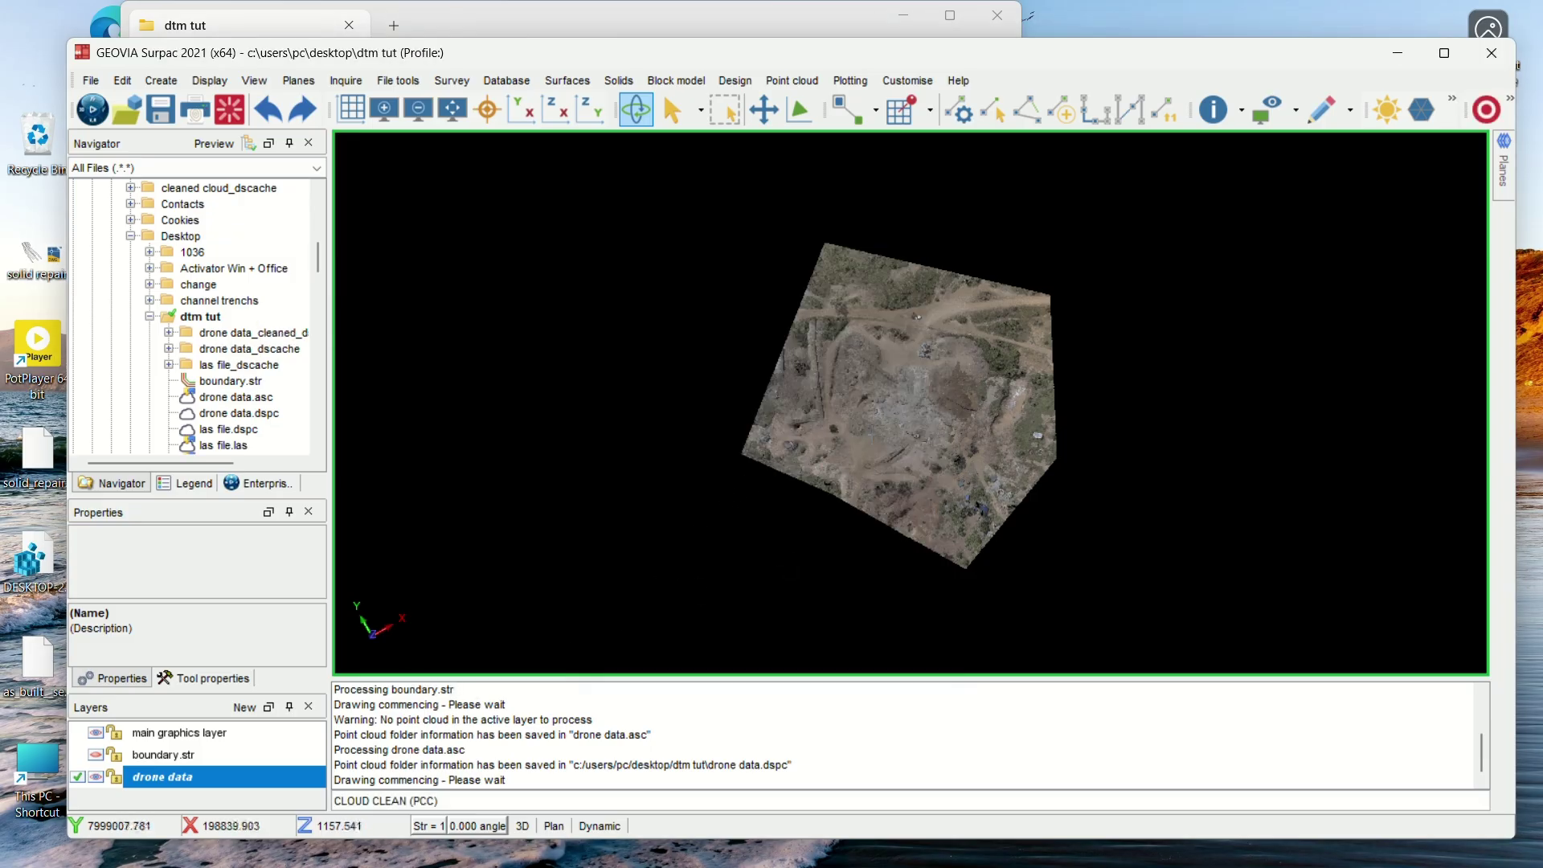
Start Create Surface for the cleaned drone data cloud and review its mesh repair, density reduction and classification options.
{"action": "scroll", "coordinate": [854, 527], "scroll_direction": "up", "scroll_amount": 2}
{"action": "scroll", "coordinate": [887, 312], "scroll_direction": "down", "scroll_amount": 3}
{"action": "scroll", "coordinate": [887, 312], "scroll_direction": "up", "scroll_amount": 3}
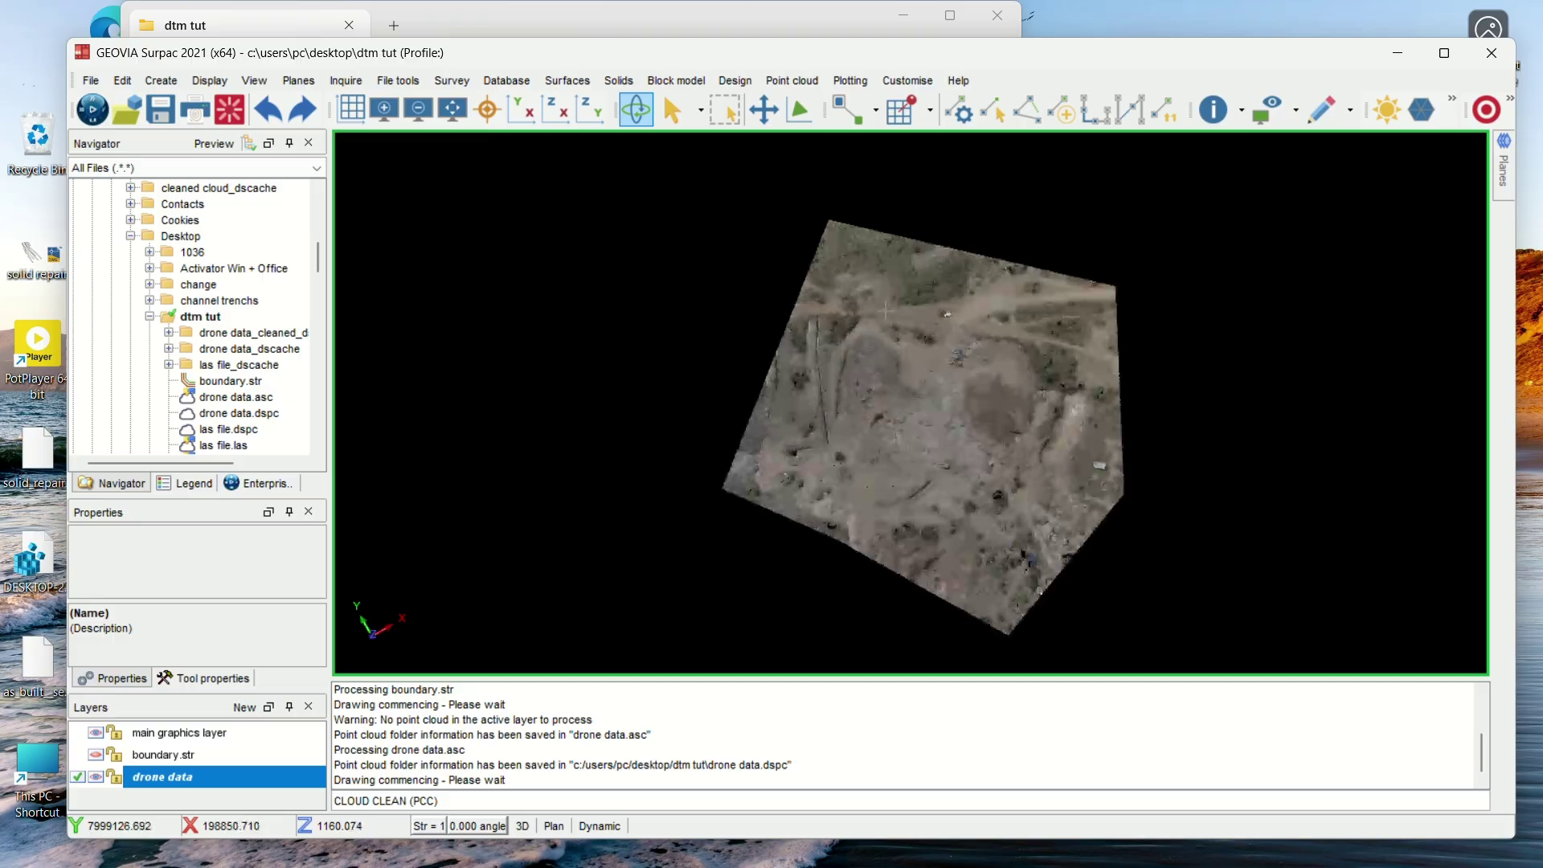
{"action": "scroll", "coordinate": [788, 335], "scroll_direction": "down", "scroll_amount": 3}
{"action": "scroll", "coordinate": [957, 472], "scroll_direction": "up", "scroll_amount": 2}
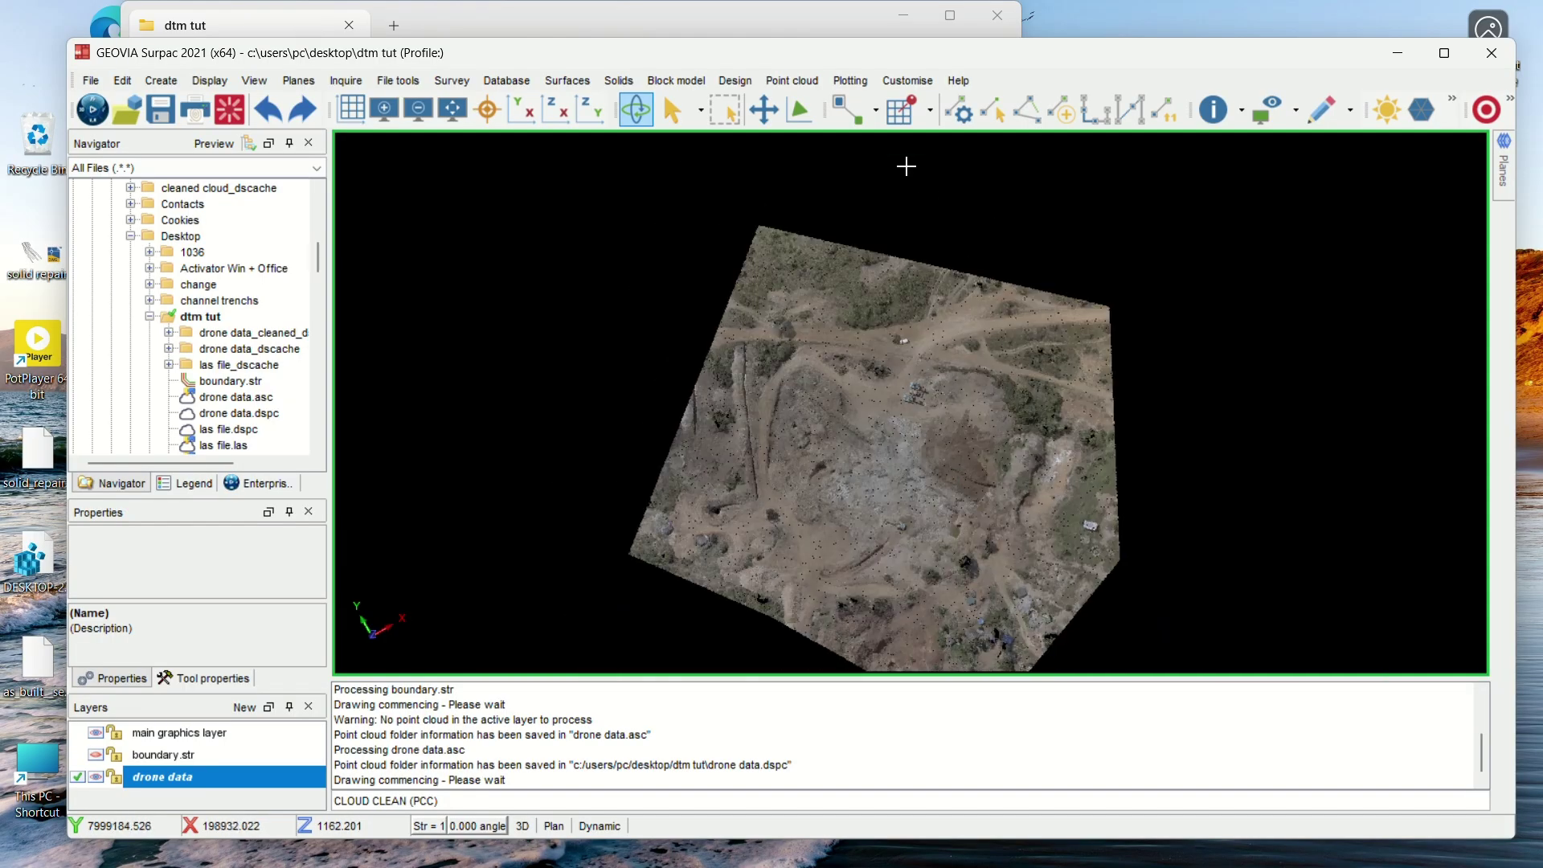
{"action": "left_click", "coordinate": [819, 83]}
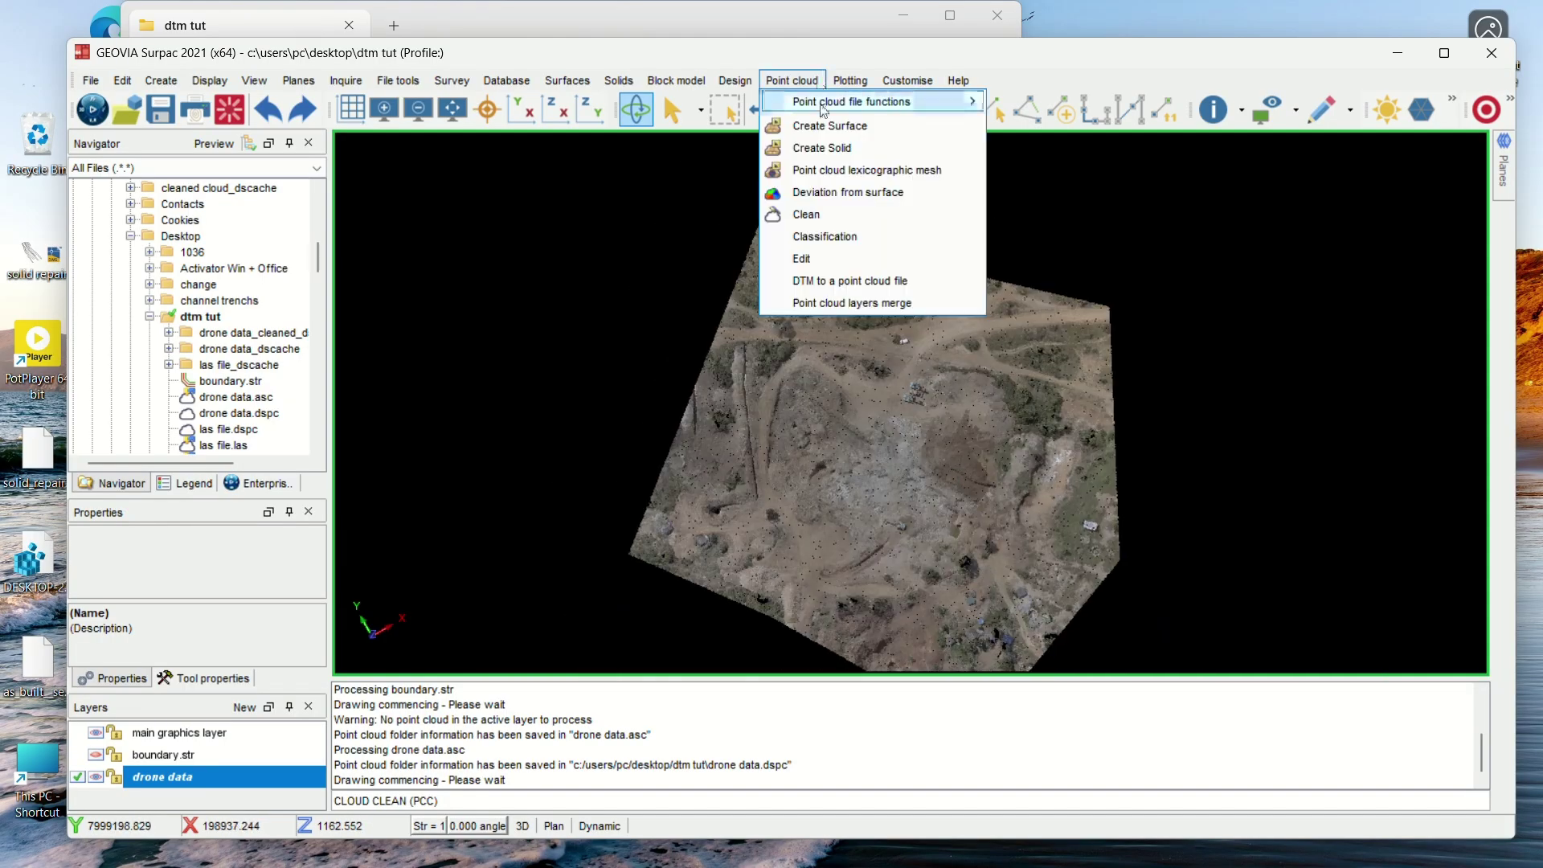
{"action": "left_click", "coordinate": [820, 129]}
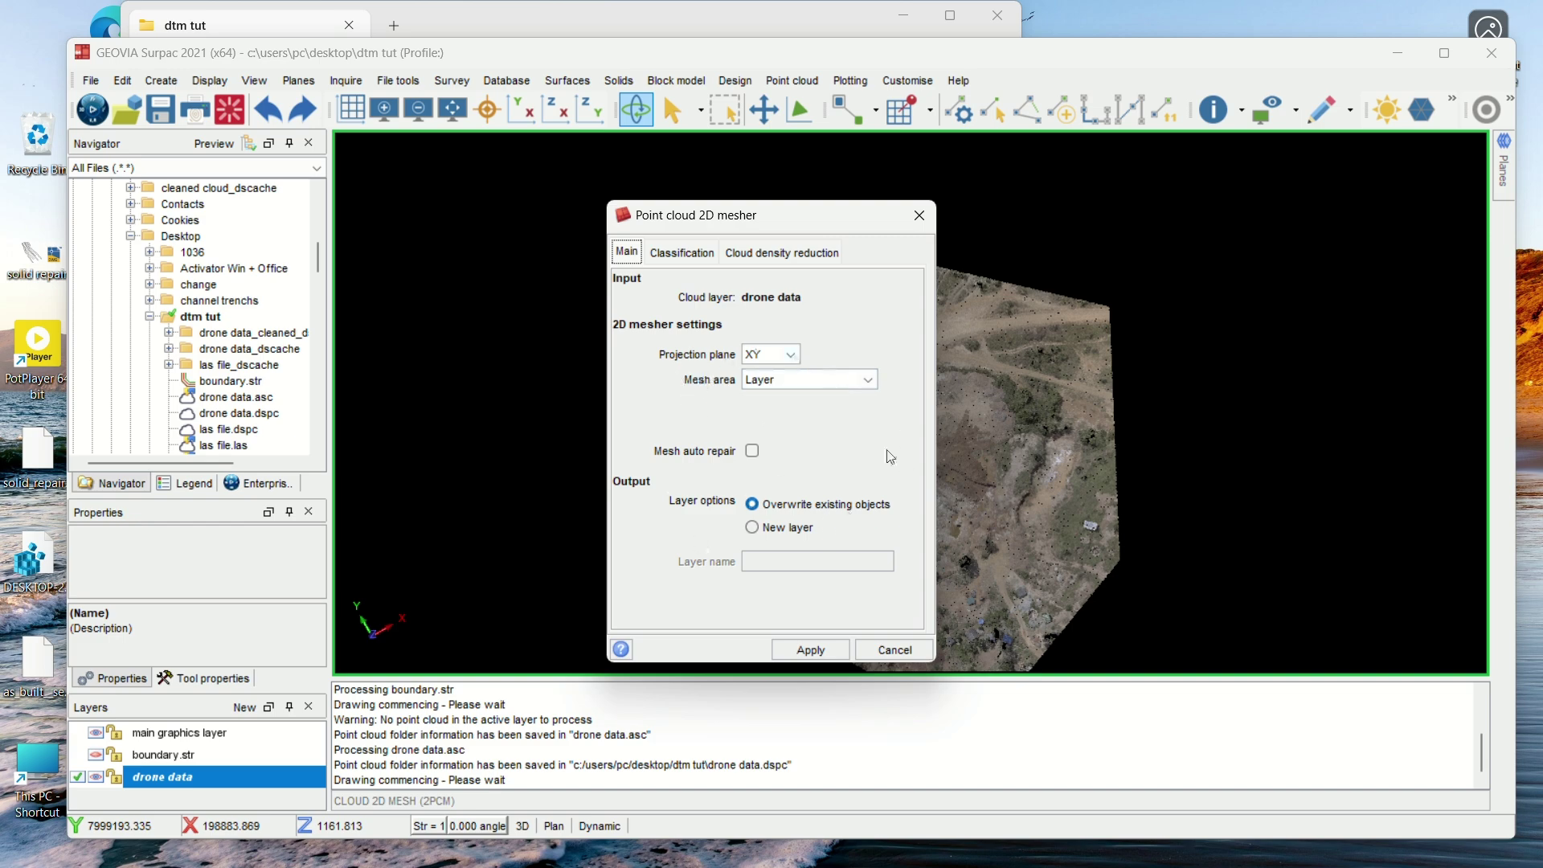
{"action": "left_click", "coordinate": [752, 450]}
{"action": "left_click", "coordinate": [752, 451]}
{"action": "left_click", "coordinate": [735, 255]}
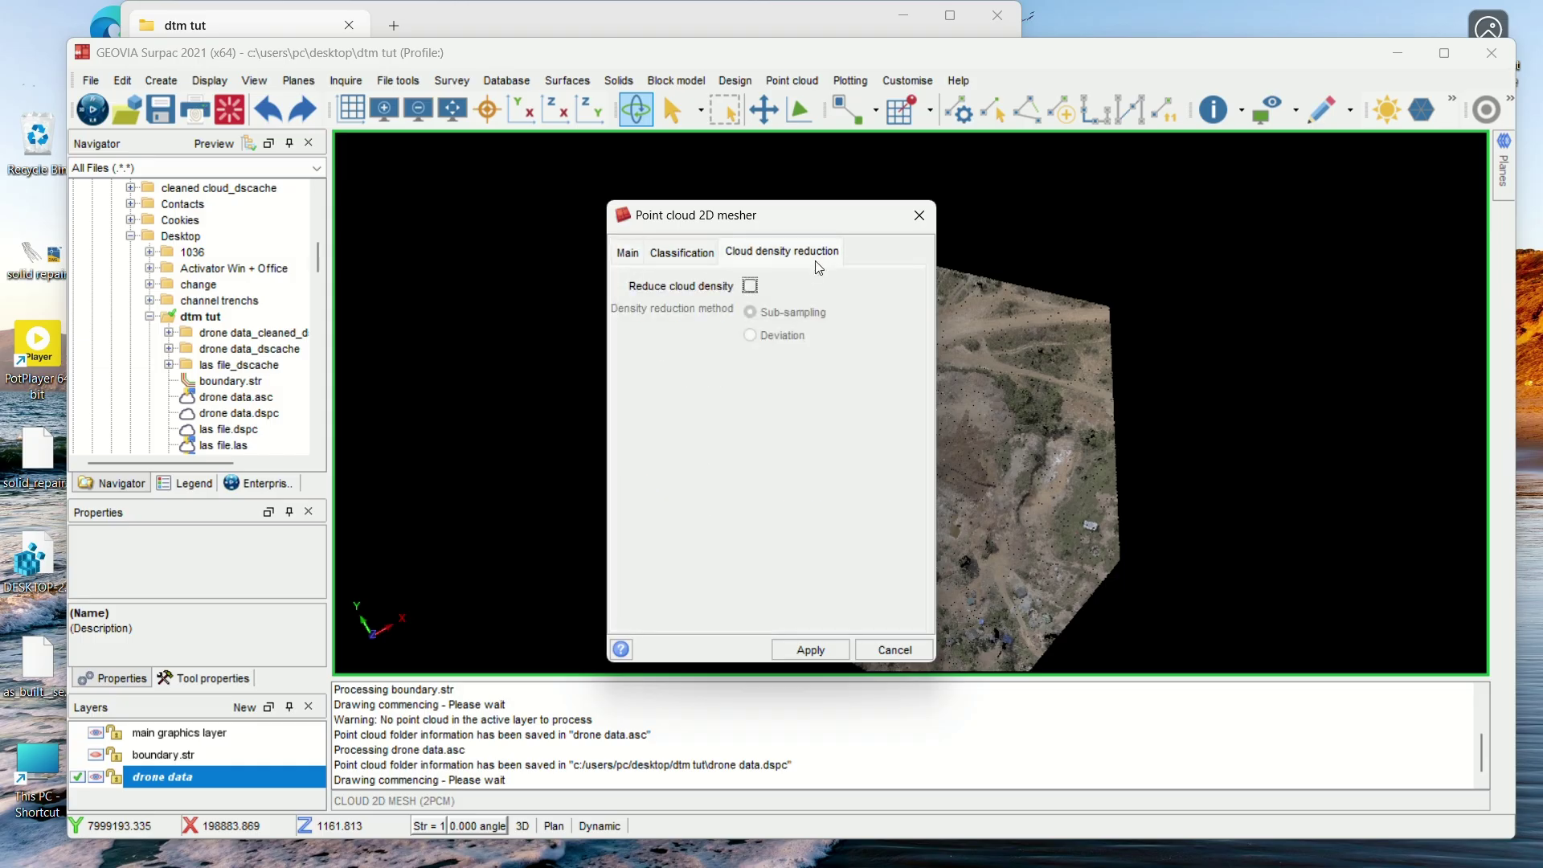
{"action": "left_click", "coordinate": [703, 256]}
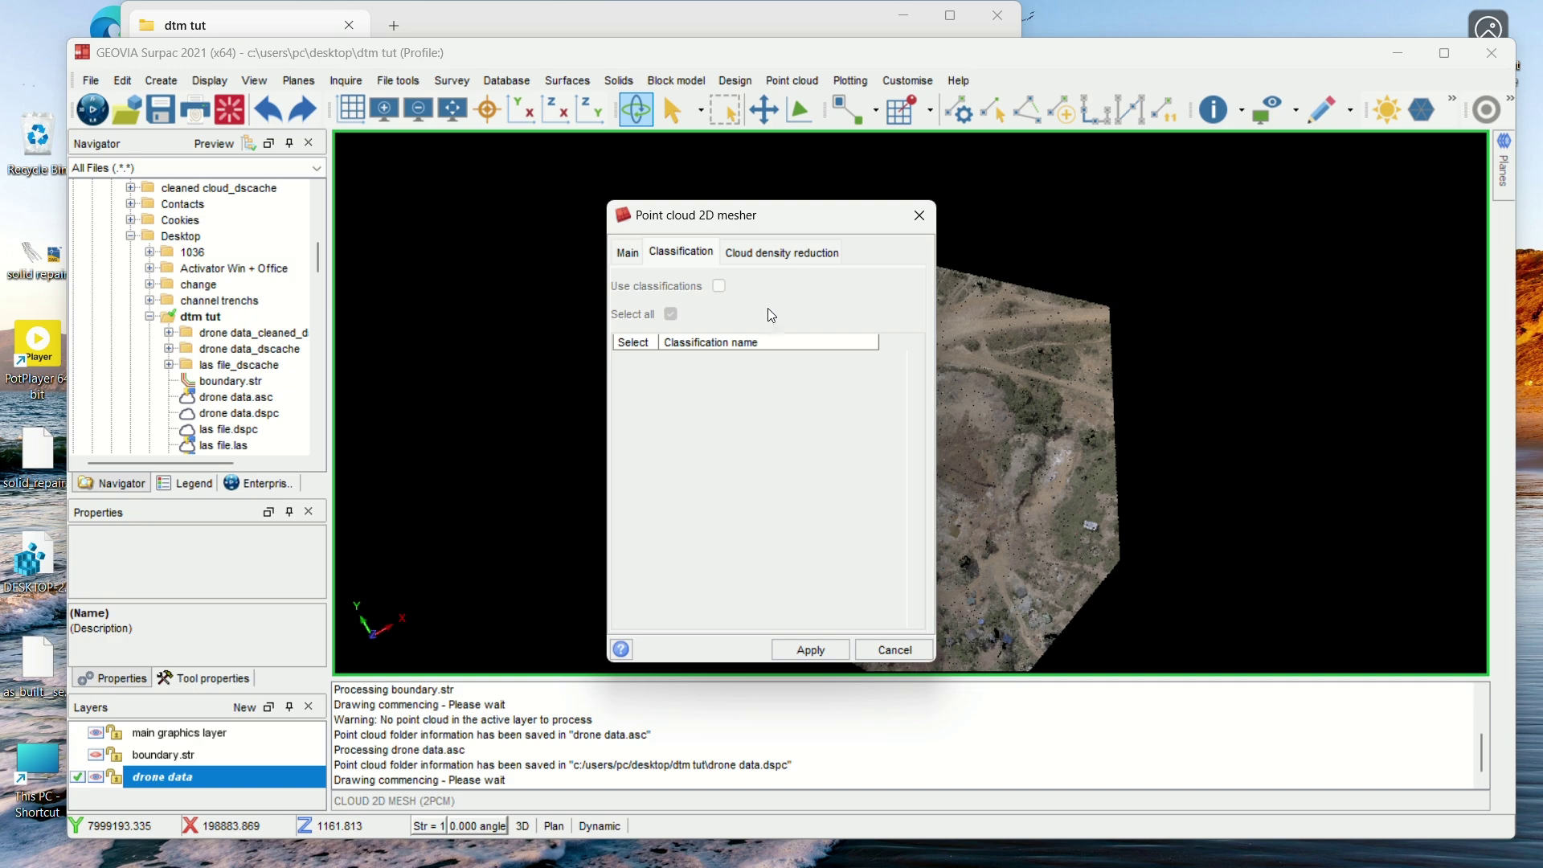
Enable cloud density reduction with the Deviation method, set the maximum deviation, and generate the surface from the drone data cloud.
{"action": "left_click", "coordinate": [765, 255]}
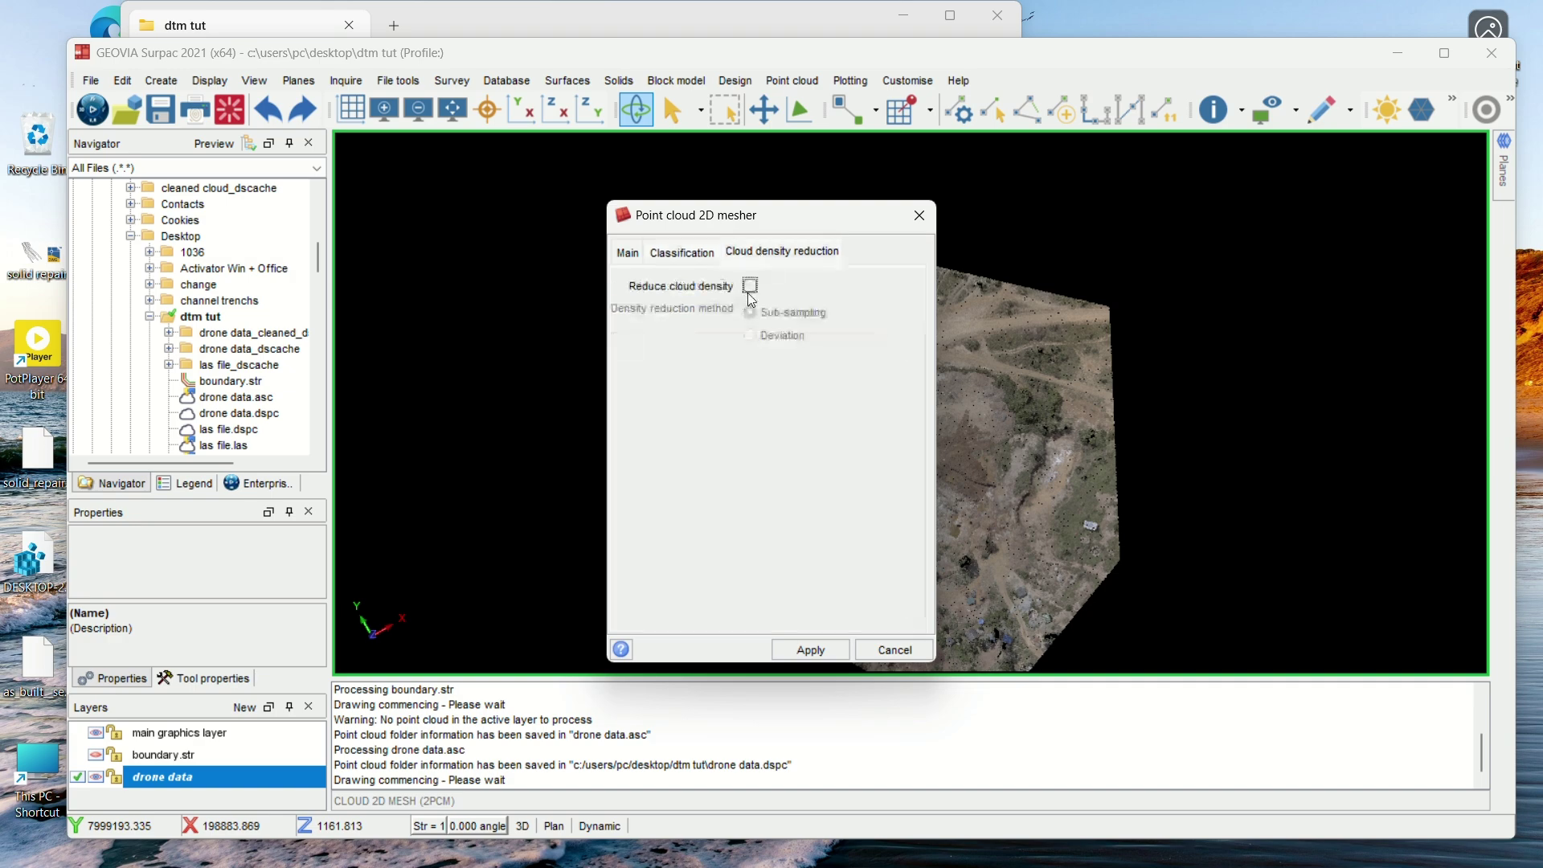
{"action": "left_click", "coordinate": [748, 287]}
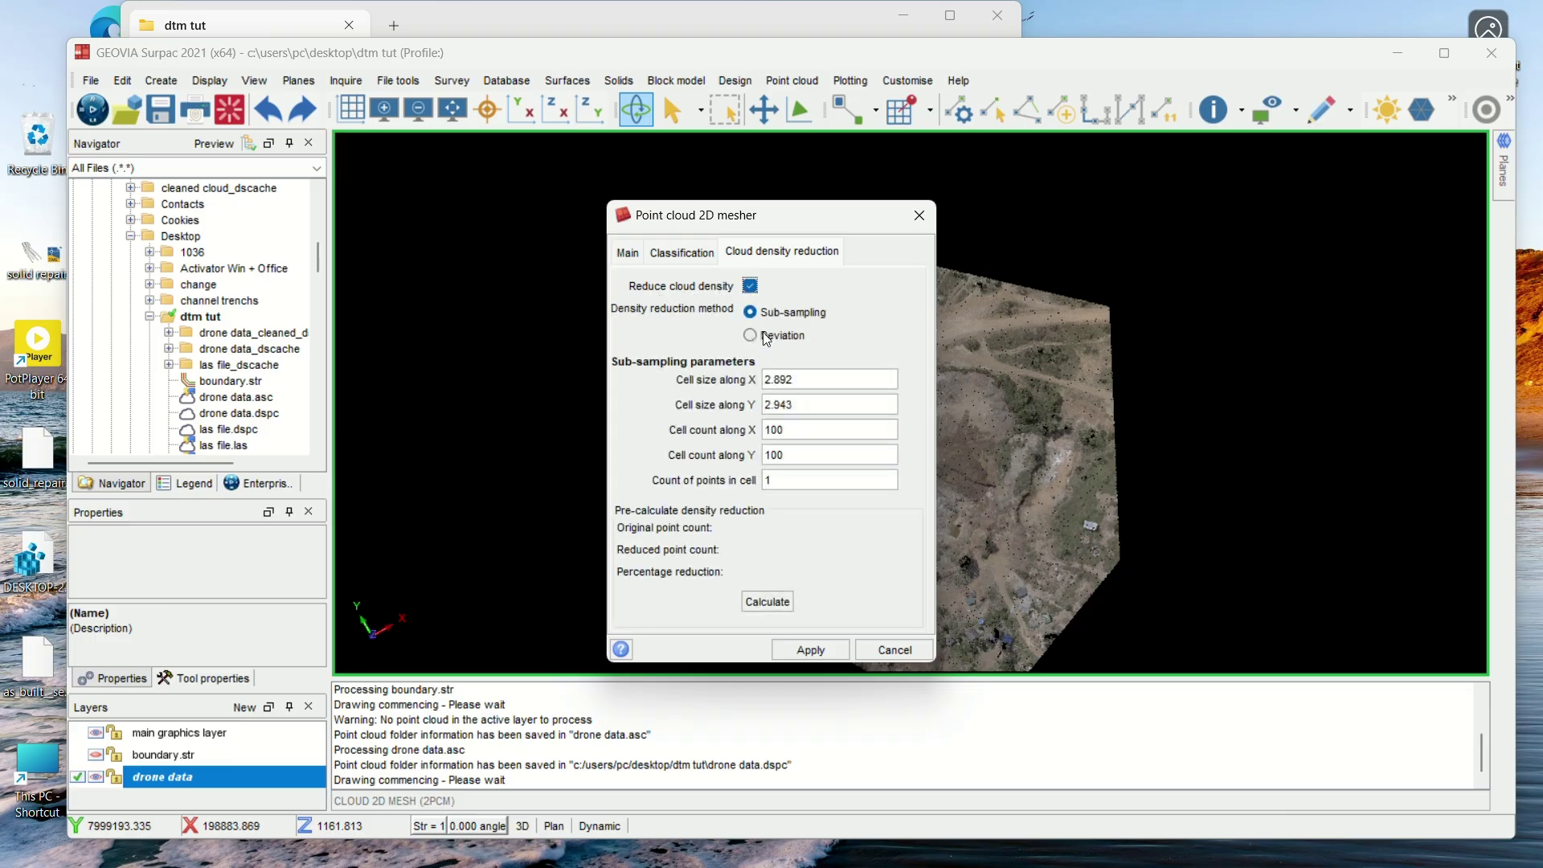
{"action": "left_click", "coordinate": [766, 338]}
{"action": "double_click", "coordinate": [814, 382]}
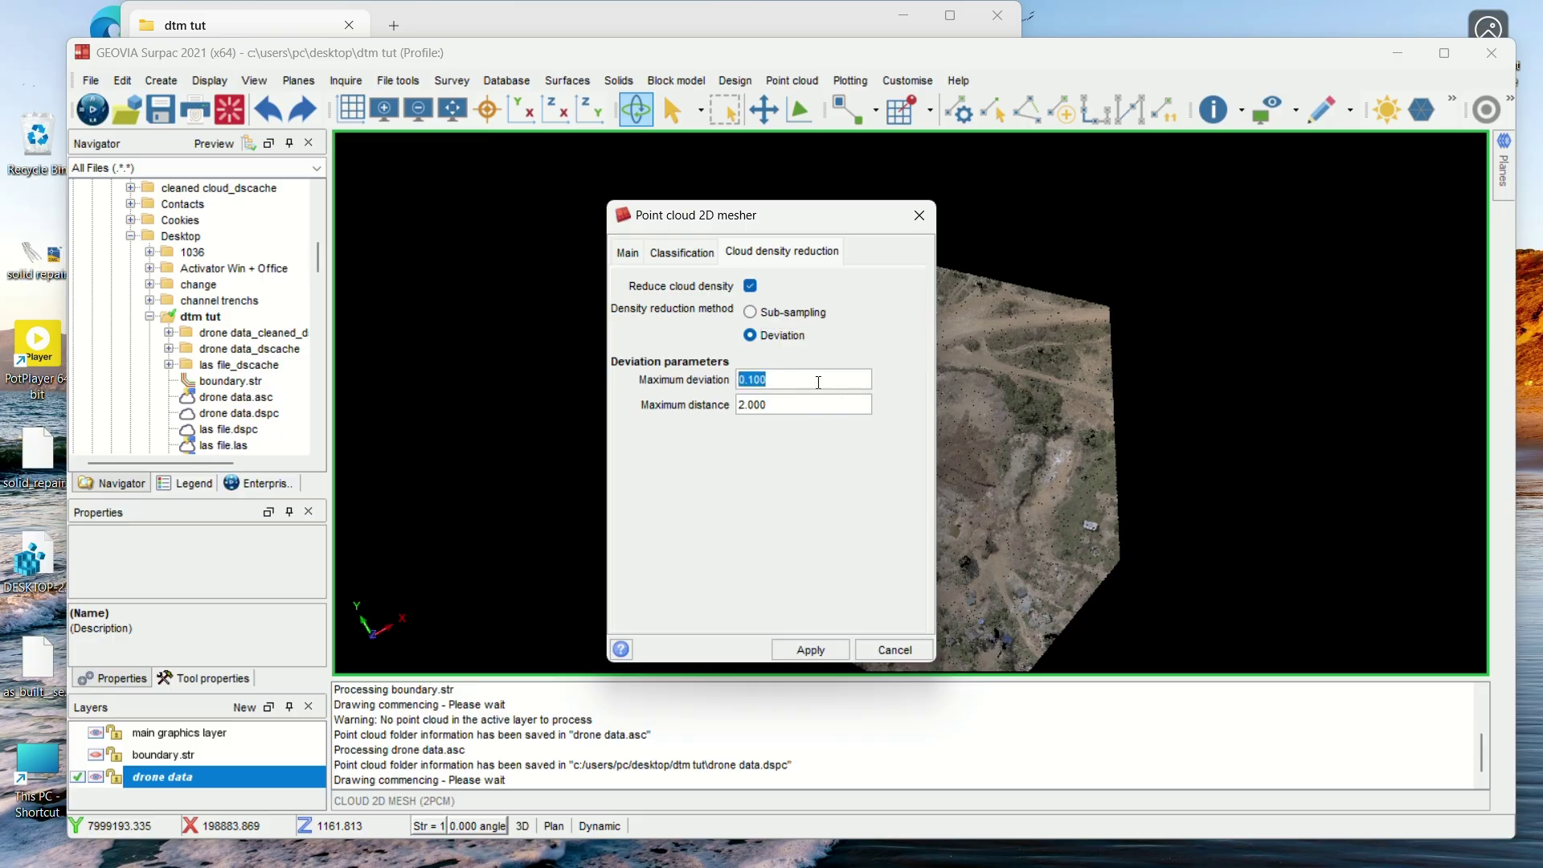
{"action": "type", "text": "0."}
{"action": "double_click", "coordinate": [789, 404]}
{"action": "left_click", "coordinate": [792, 653]}
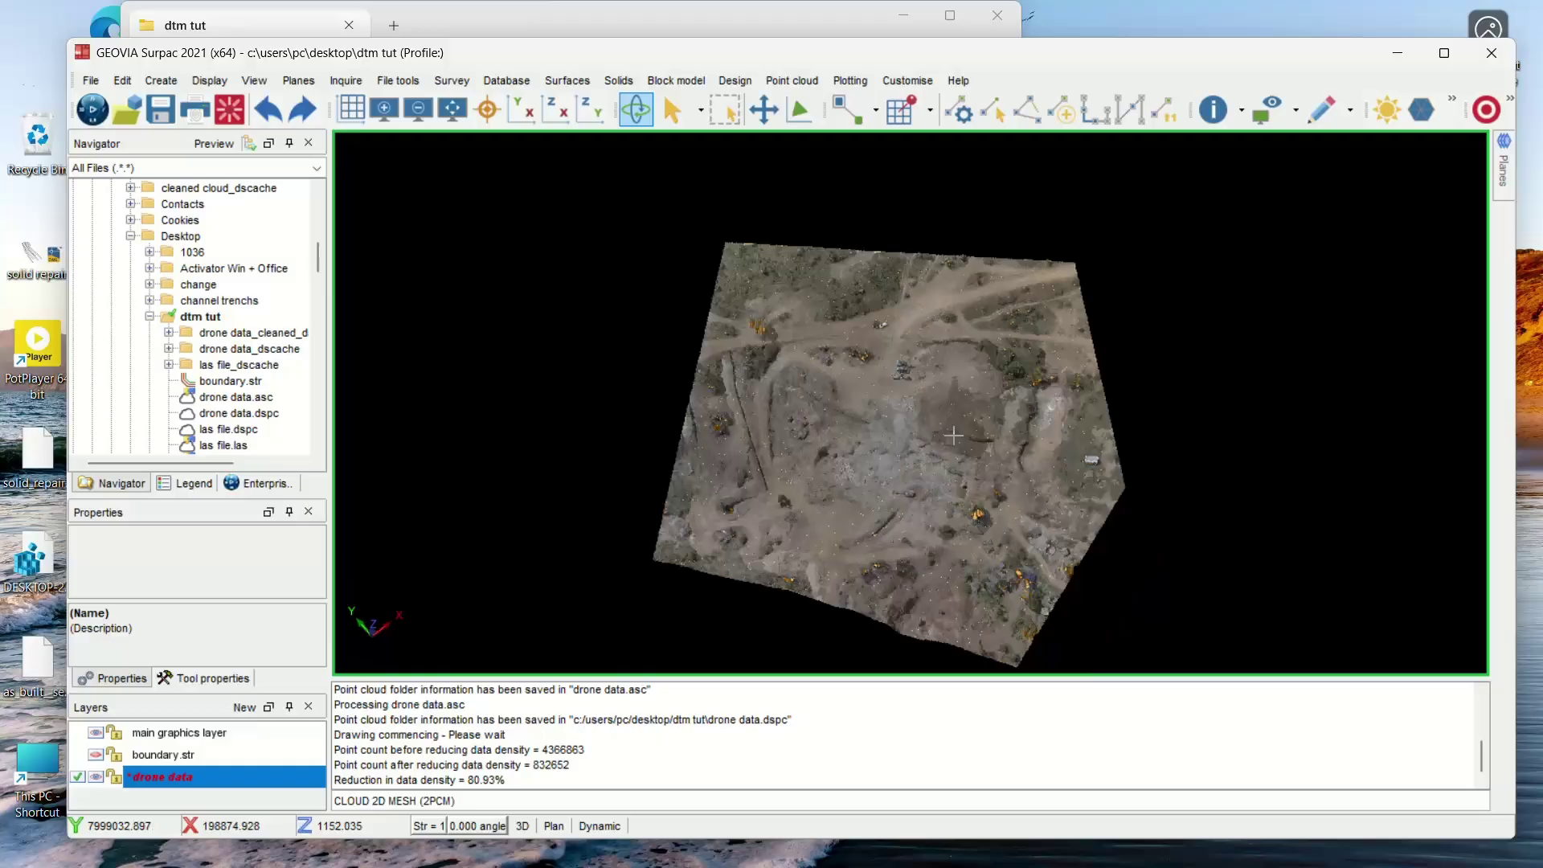
Inspect the generated surface and save it as a binary Surpac DTM file named drone data.
{"action": "scroll", "coordinate": [899, 342], "scroll_direction": "up", "scroll_amount": 2}
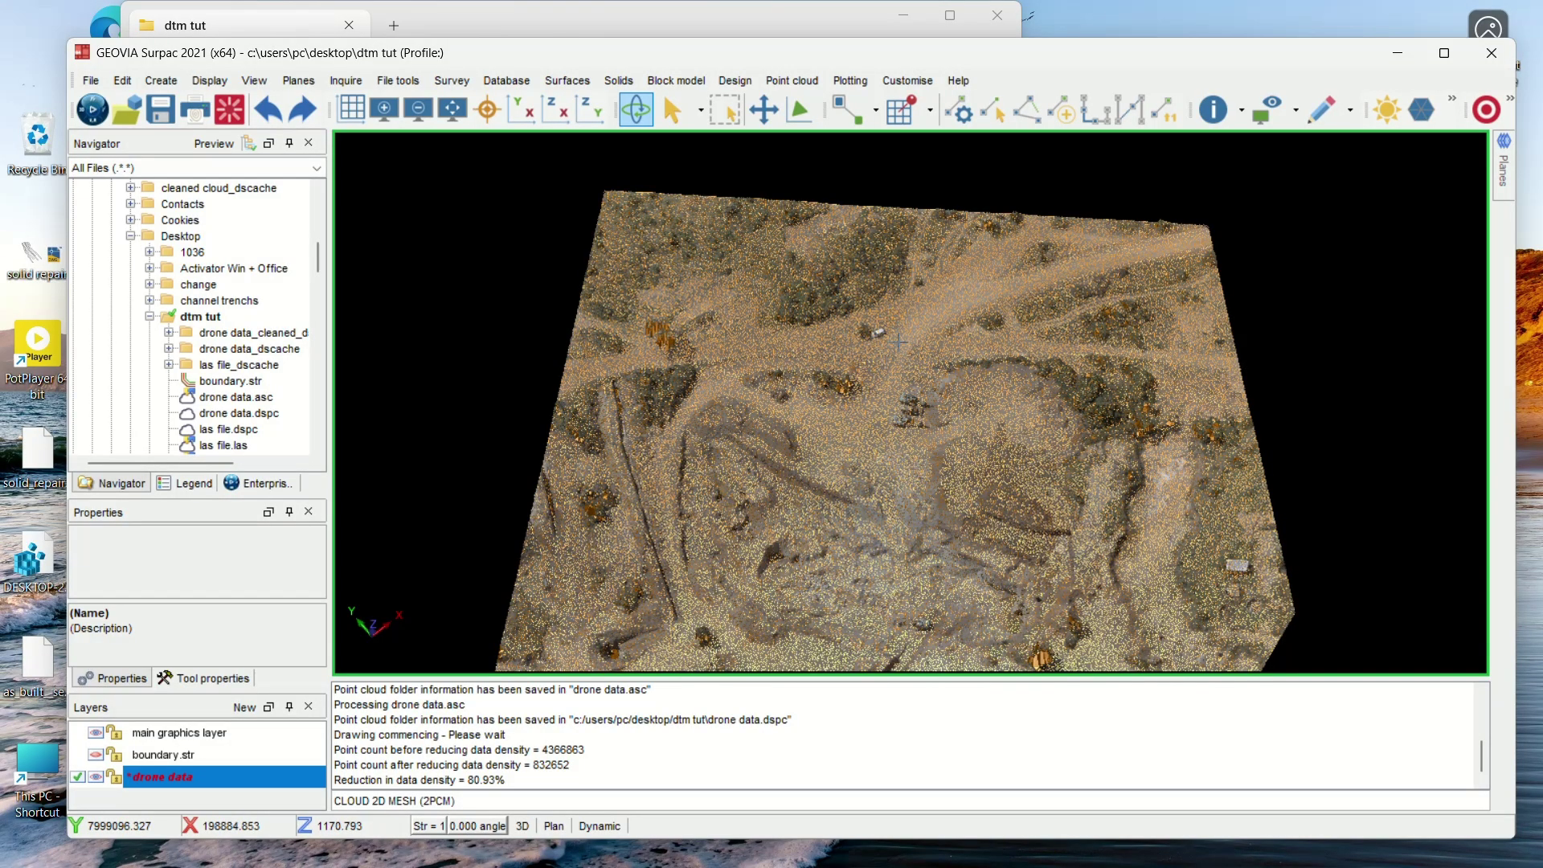
{"action": "scroll", "coordinate": [898, 342], "scroll_direction": "up", "scroll_amount": 2}
{"action": "scroll", "coordinate": [921, 488], "scroll_direction": "up", "scroll_amount": 1}
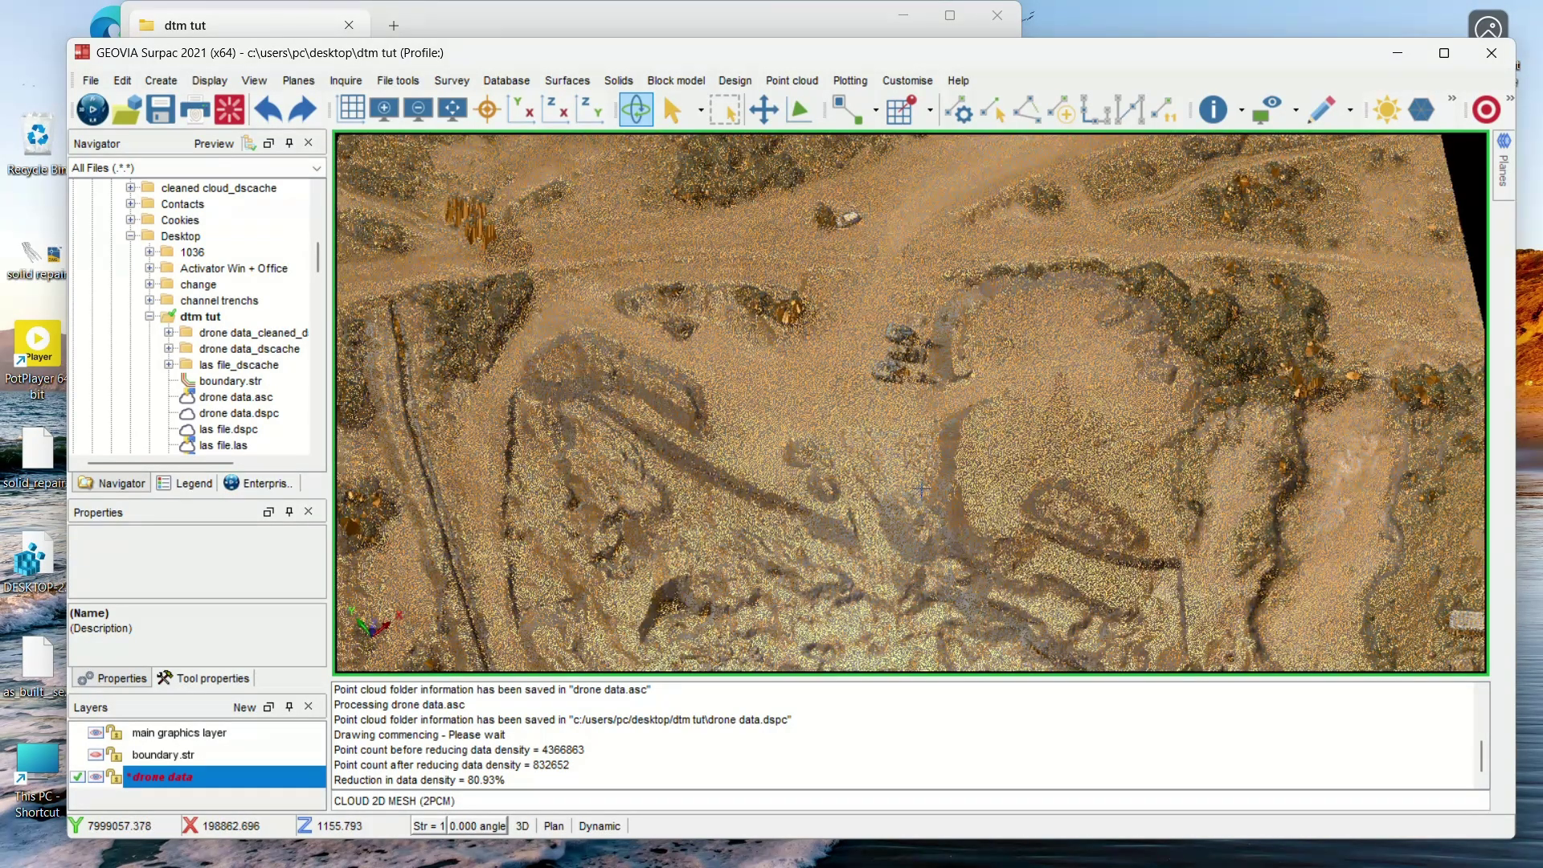
{"action": "scroll", "coordinate": [921, 488], "scroll_direction": "down", "scroll_amount": 3}
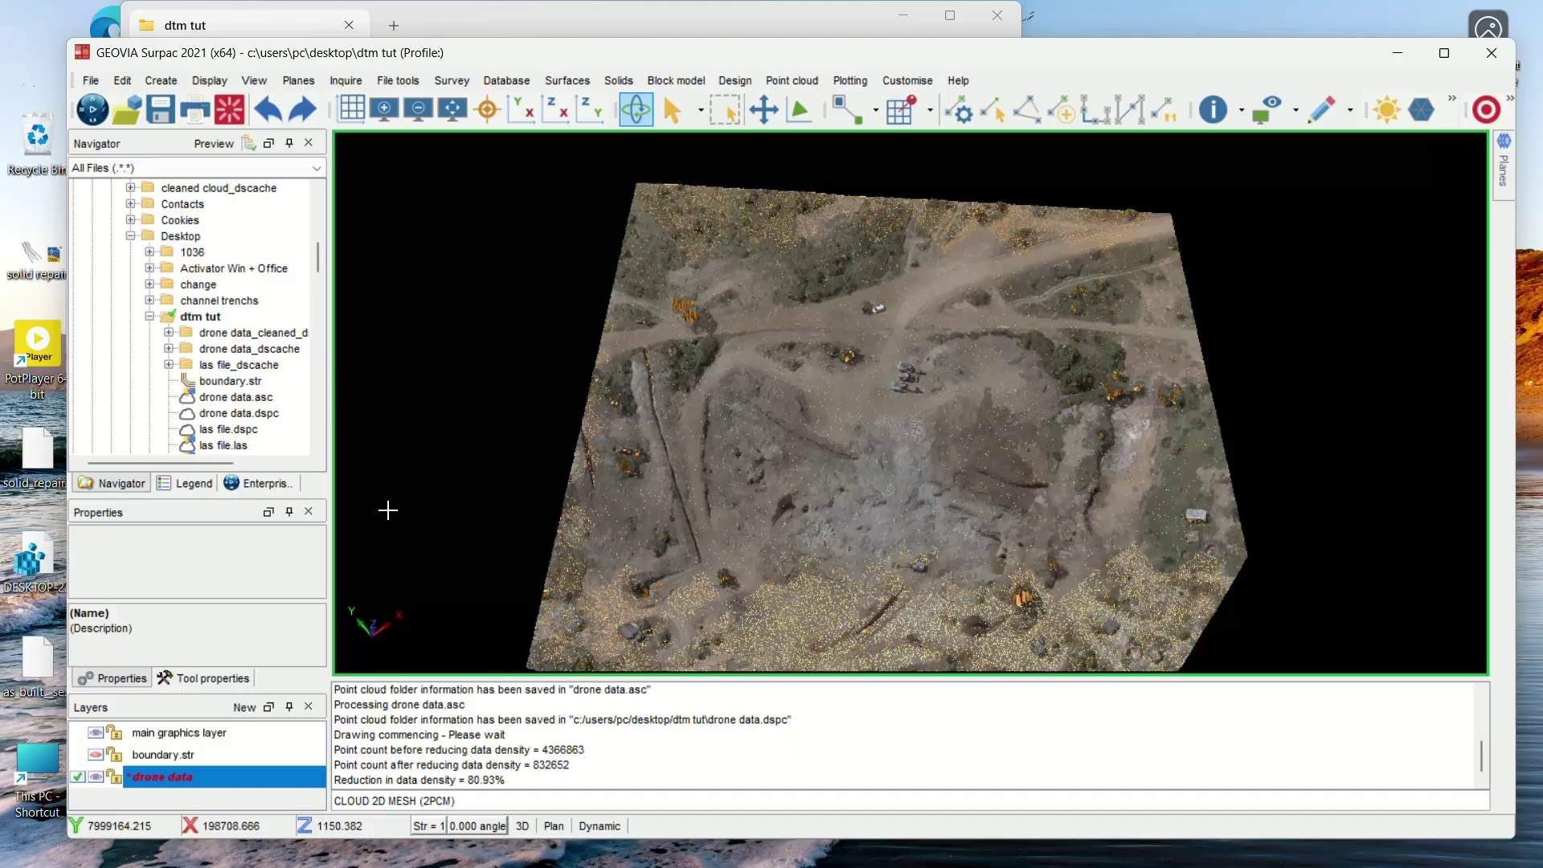
{"action": "left_click", "coordinate": [156, 123]}
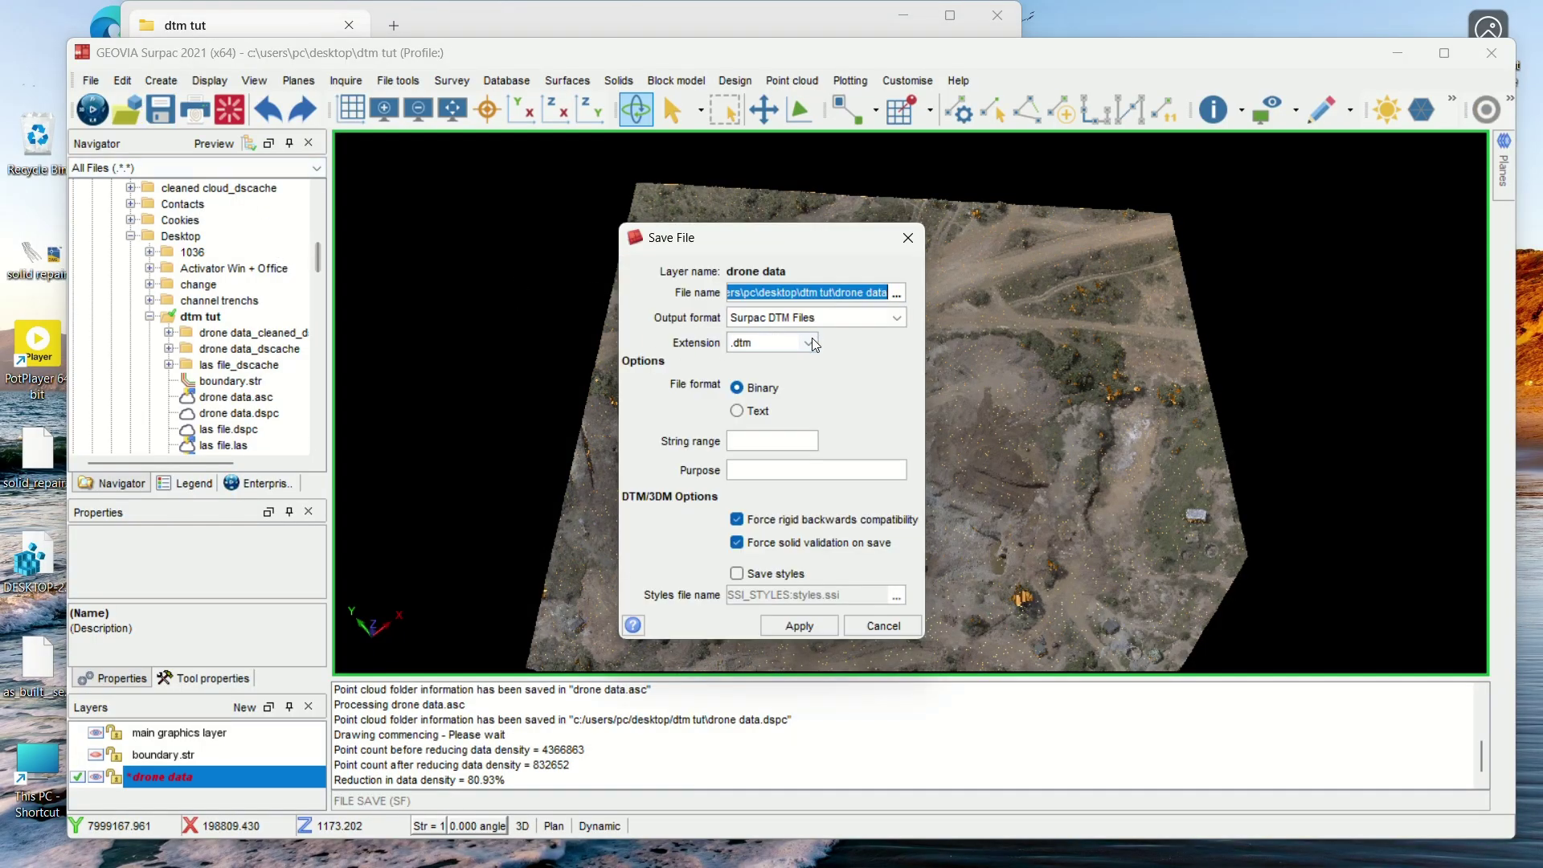
{"action": "left_click", "coordinate": [804, 626]}
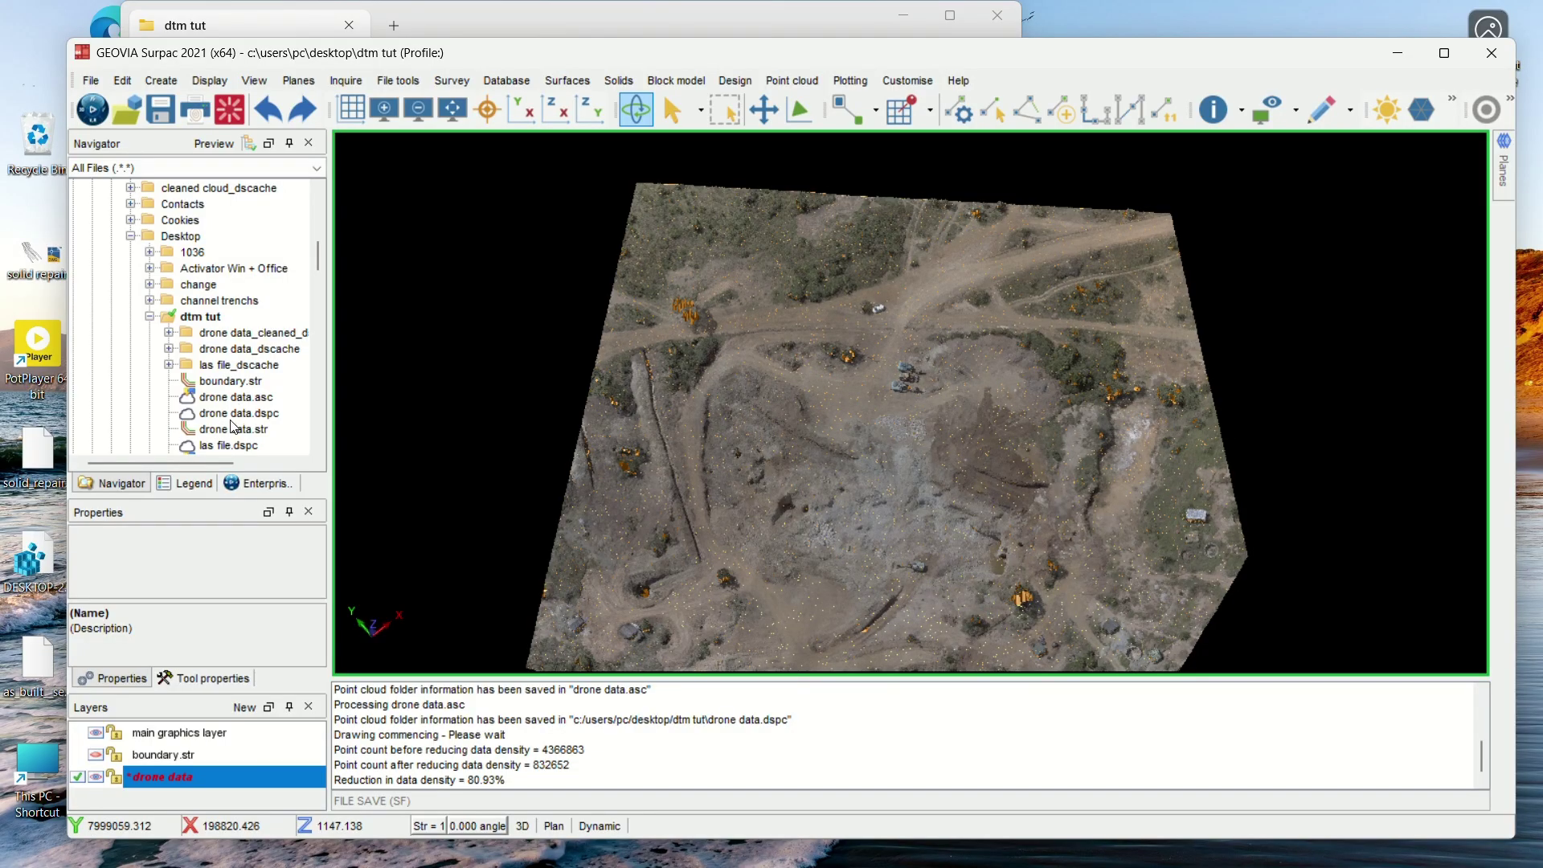
Clear all layers from graphics and load the saved drone data.dtm.
{"action": "scroll", "coordinate": [231, 426], "scroll_direction": "down", "scroll_amount": 2}
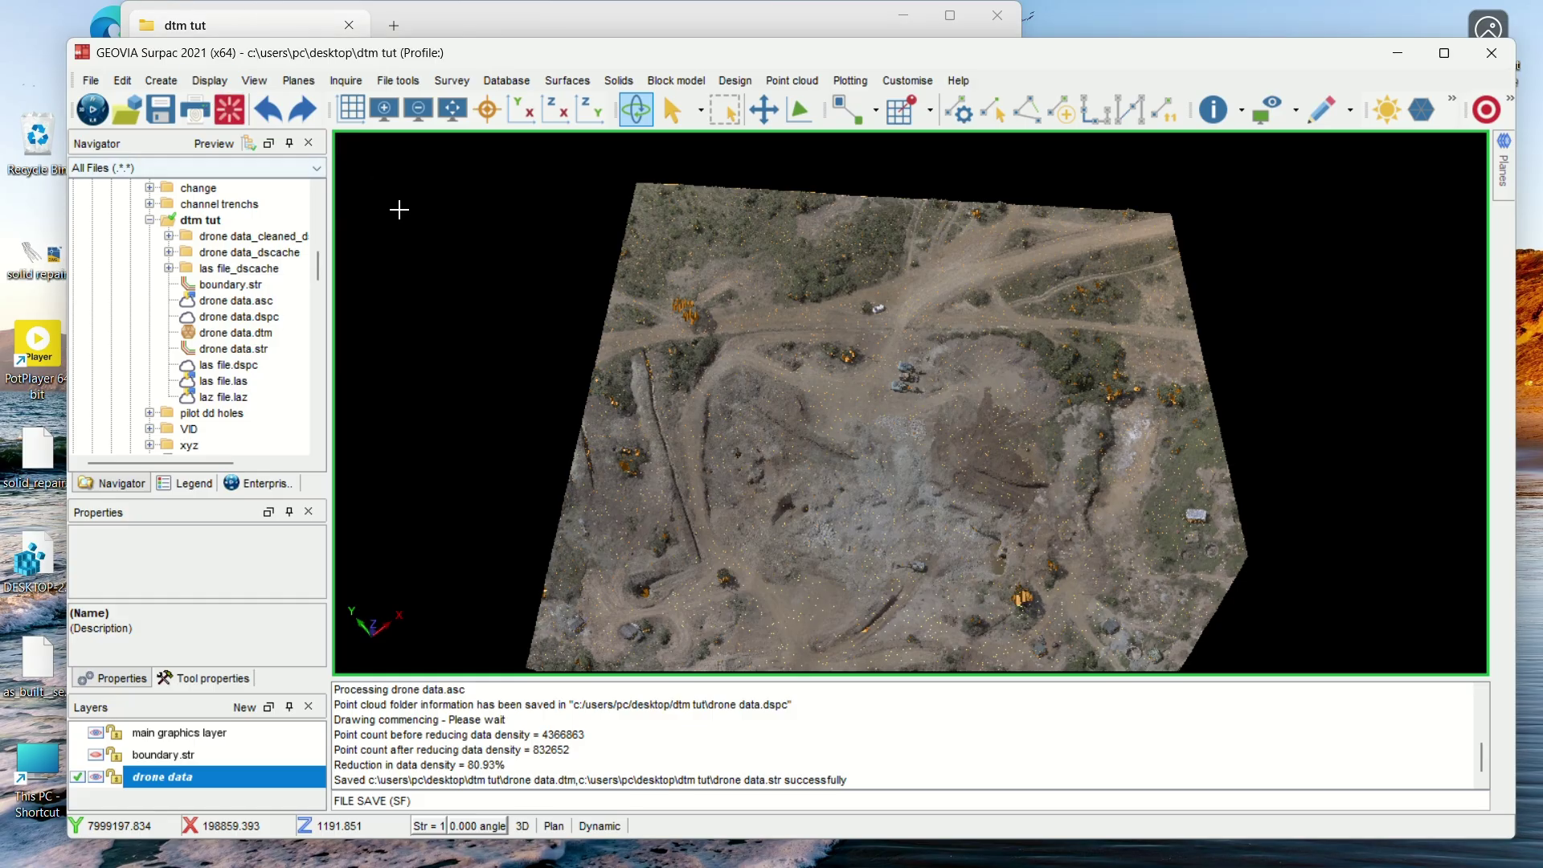
{"action": "key", "text": "ctrl+e"}
{"action": "left_click_drag", "start_coordinate": [258, 333], "coordinate": [632, 395]}
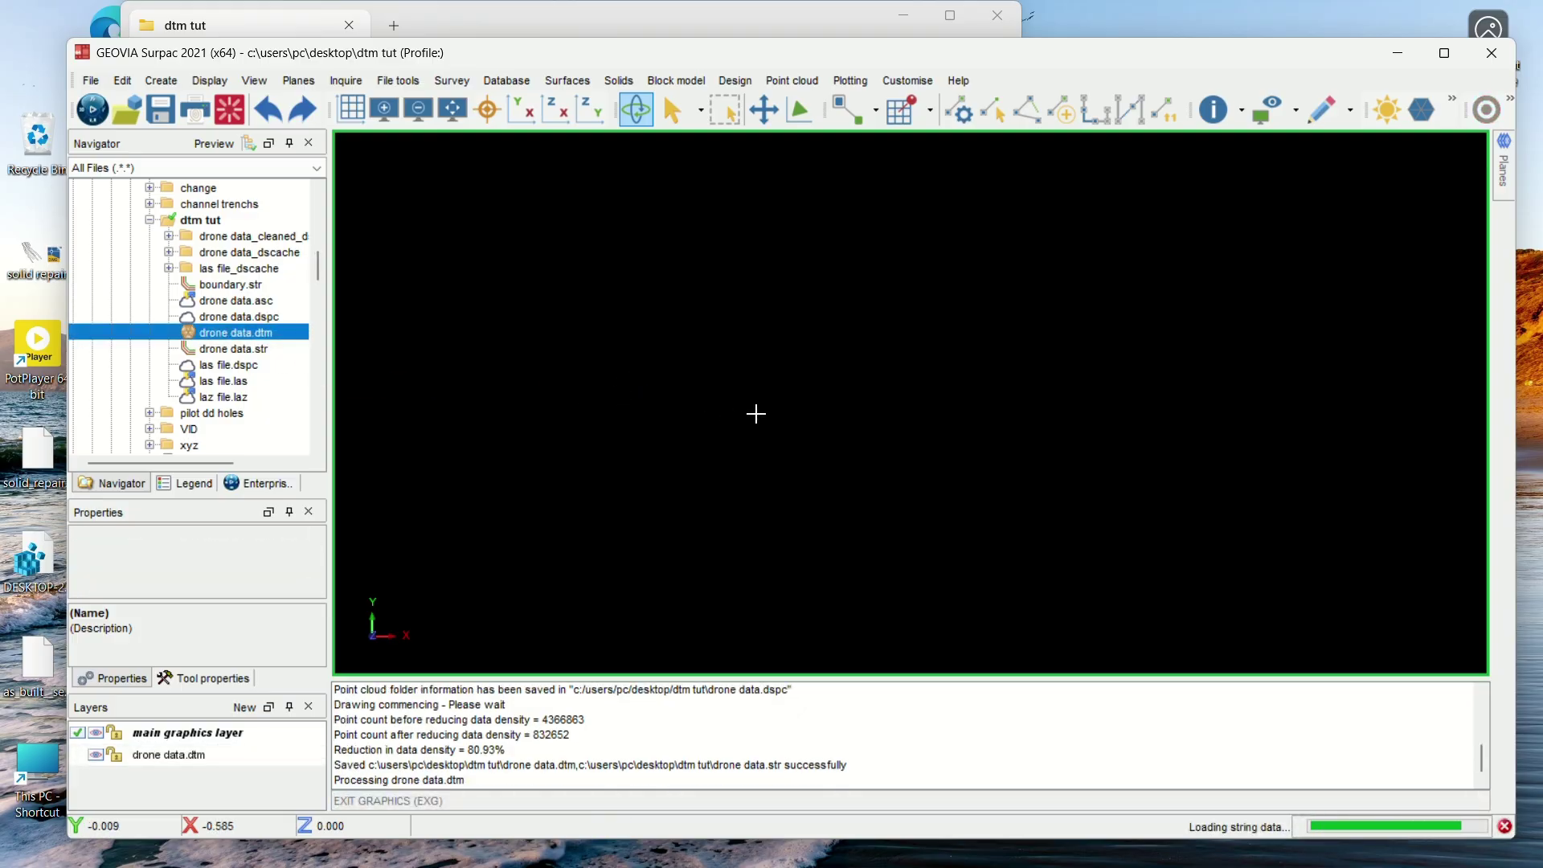